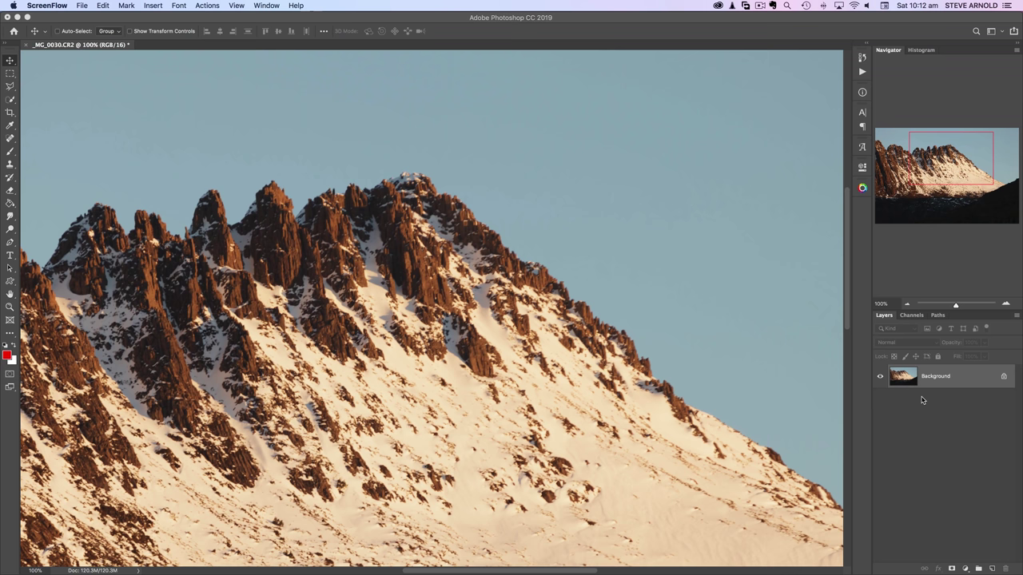
Step: Duplicate the mountain photo's Background layer into a Background copy layer
drag(904, 378, 991, 568)
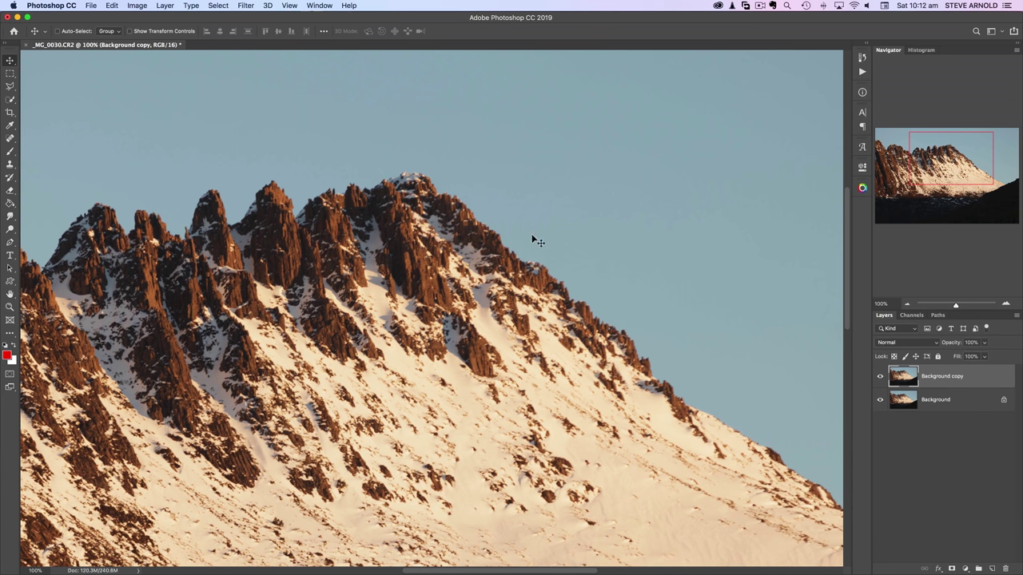
click(112, 6)
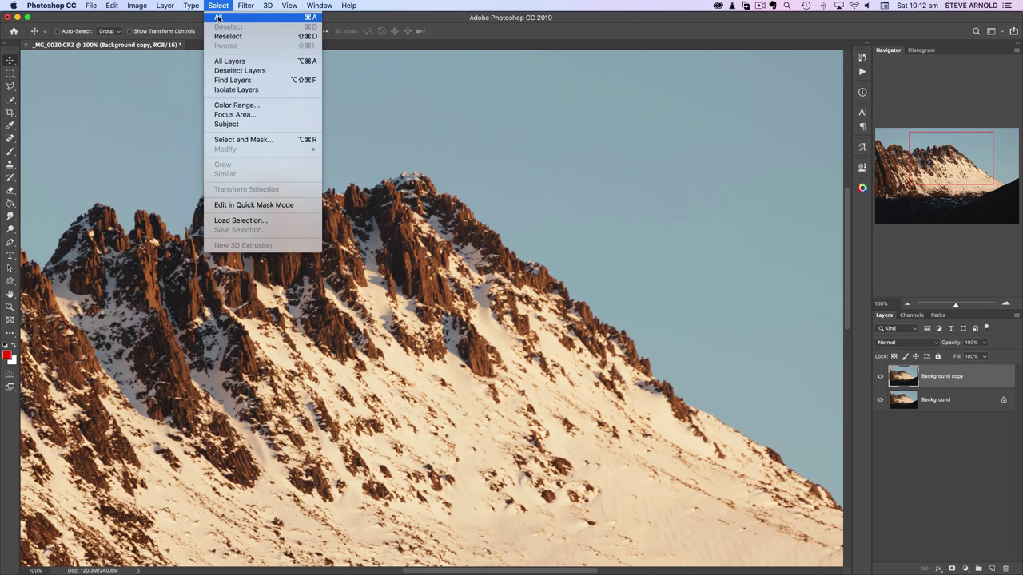
mouse_move(154, 7)
mouse_move(115, 7)
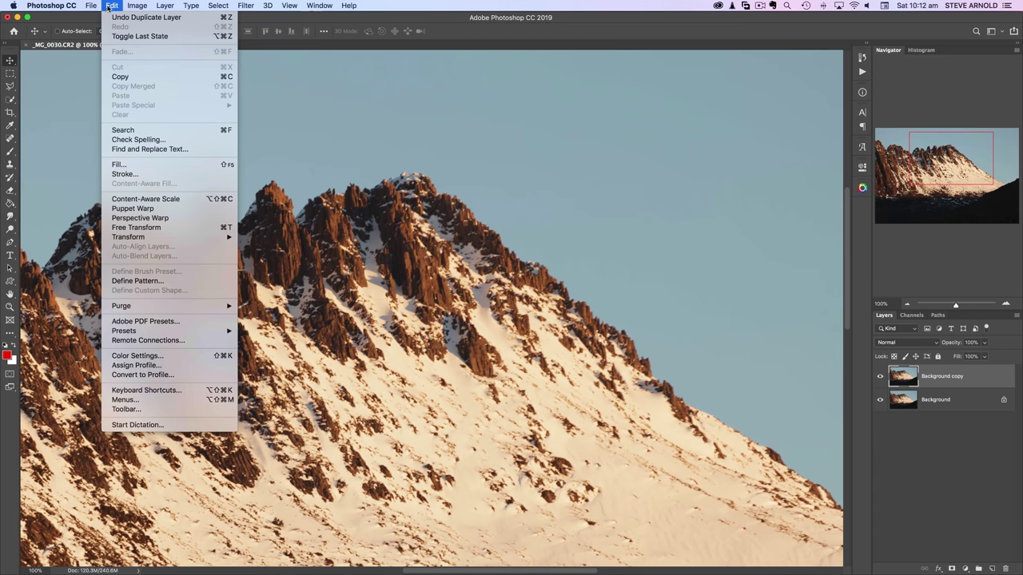
click(908, 382)
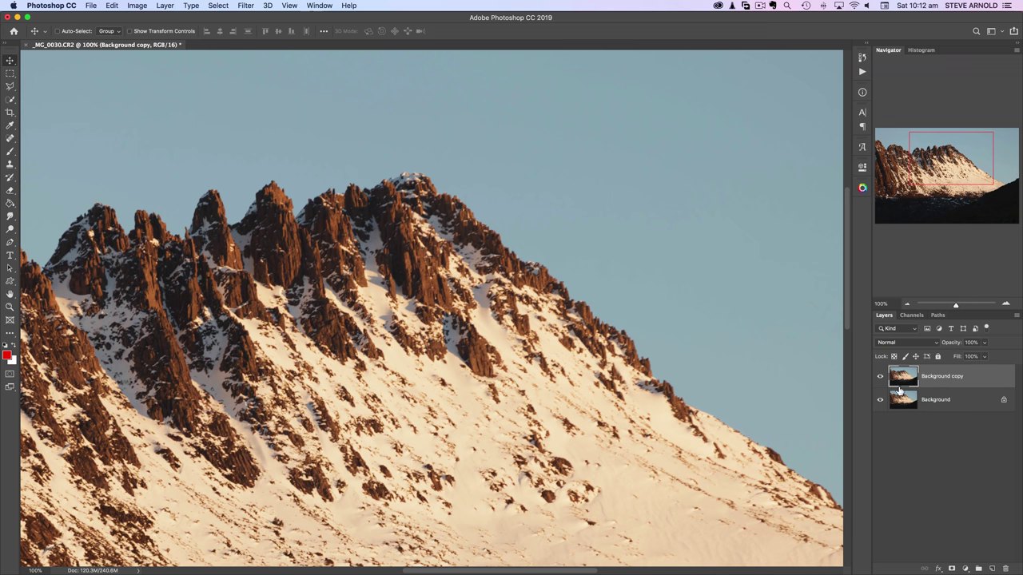
Step: Open the Filter > Other > High Pass dialog and move it clear of the image
click(248, 7)
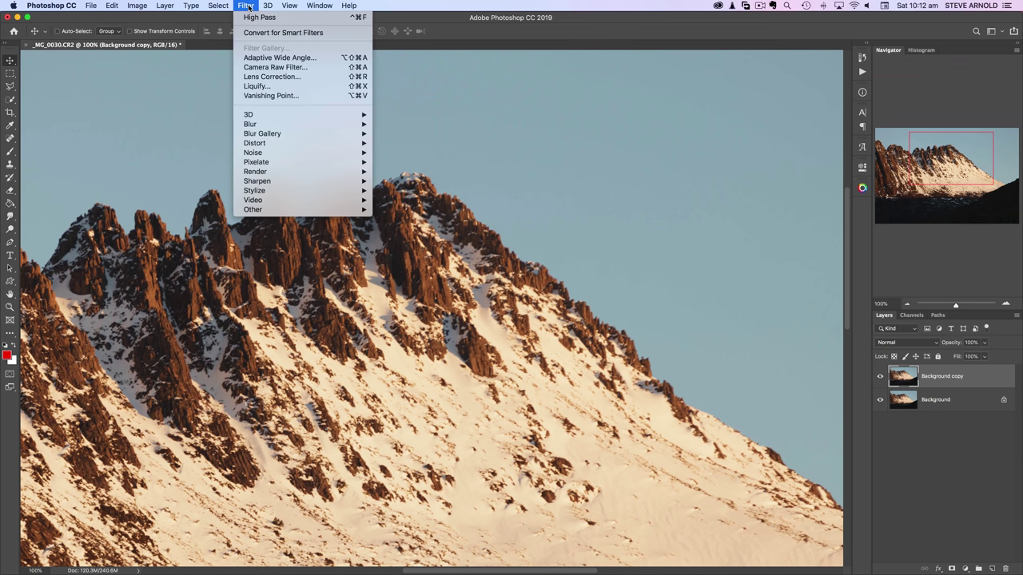
mouse_move(298, 209)
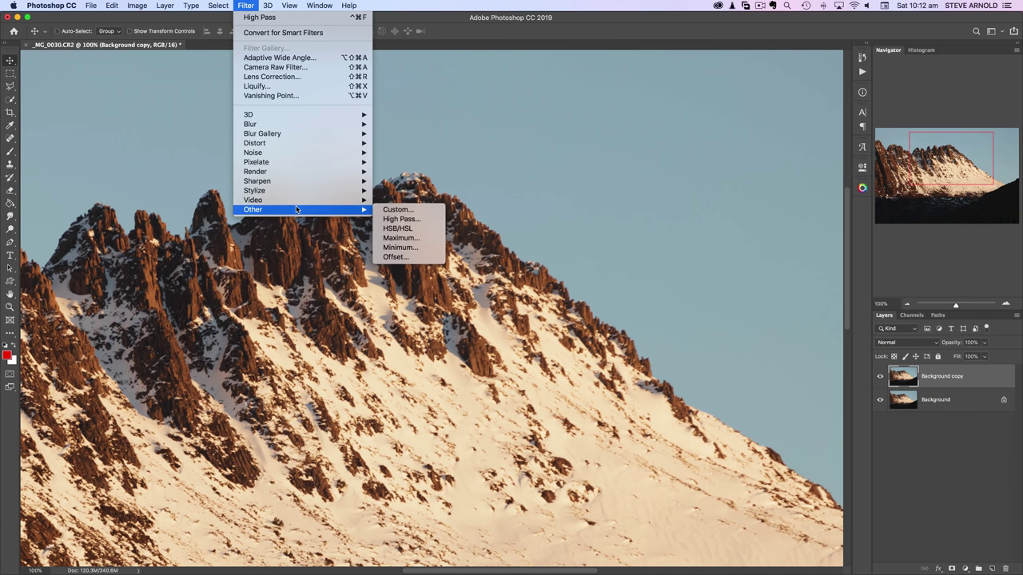
click(411, 220)
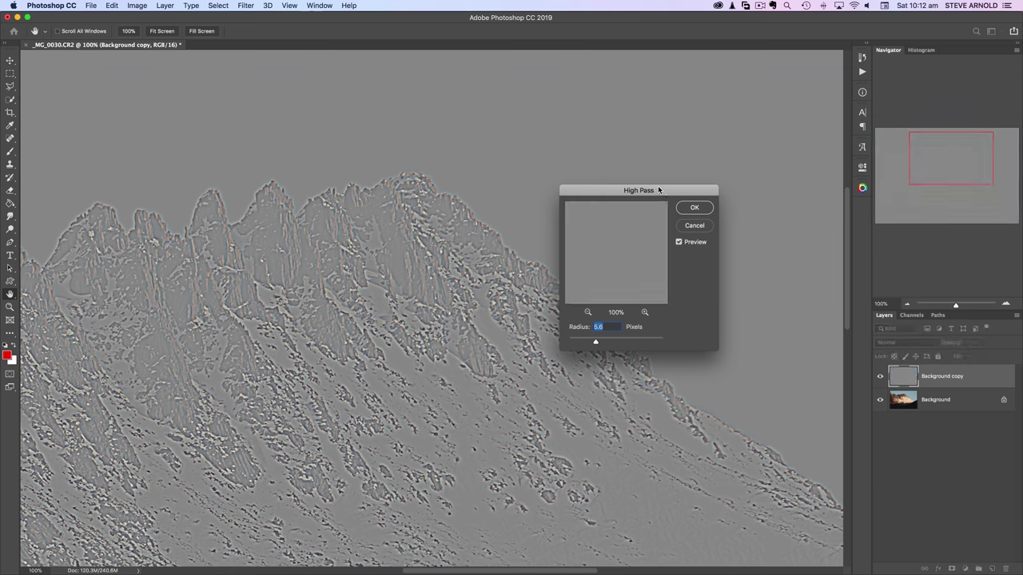
drag(658, 191, 718, 83)
Step: Try High Pass radii from 2.8 to 6.6 pixels, then apply about 6 pixels
drag(655, 234, 641, 237)
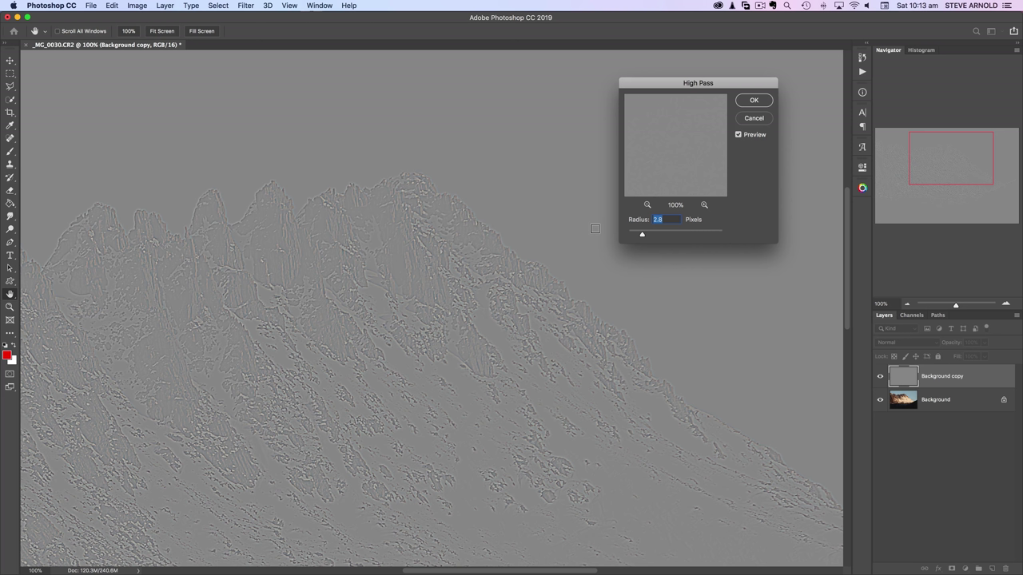
drag(643, 235, 650, 237)
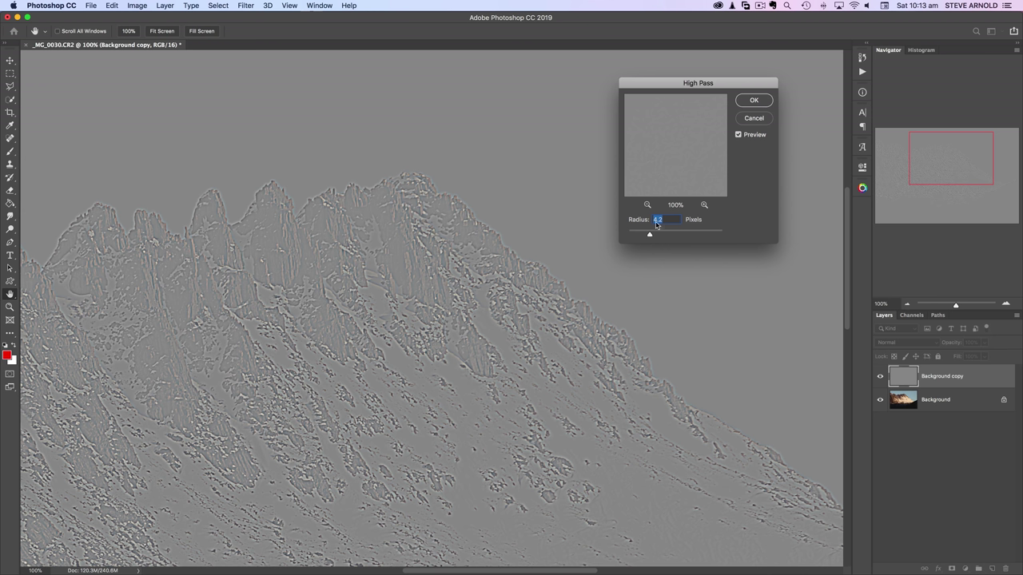
drag(651, 235, 655, 237)
drag(654, 237, 658, 237)
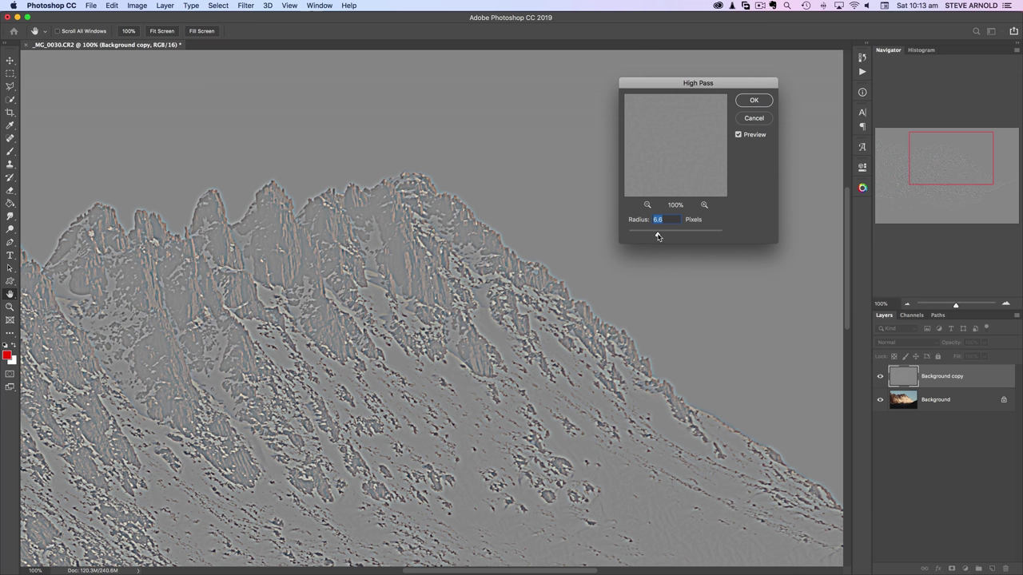
drag(657, 237, 656, 236)
drag(658, 234, 640, 235)
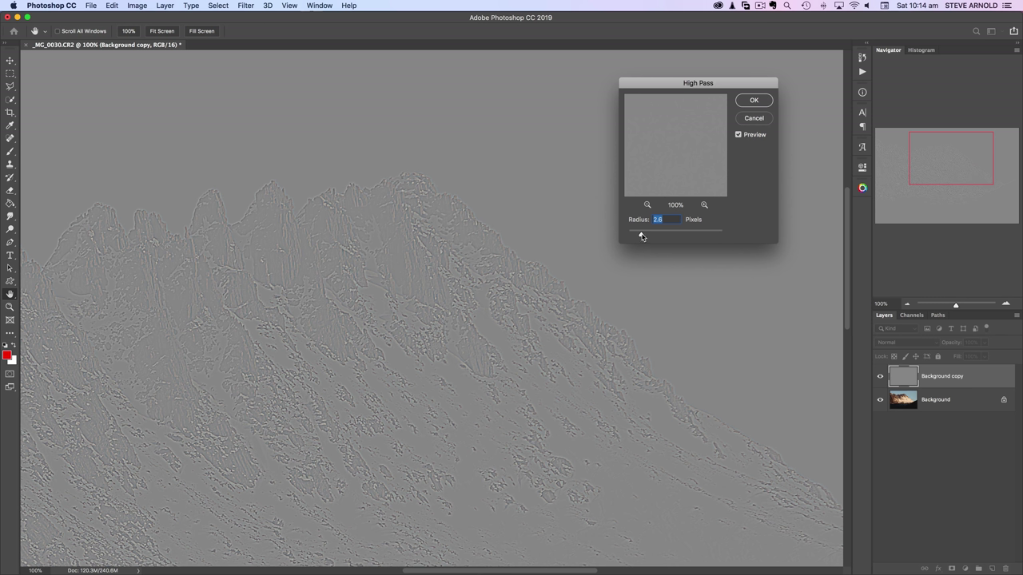
drag(642, 236, 657, 236)
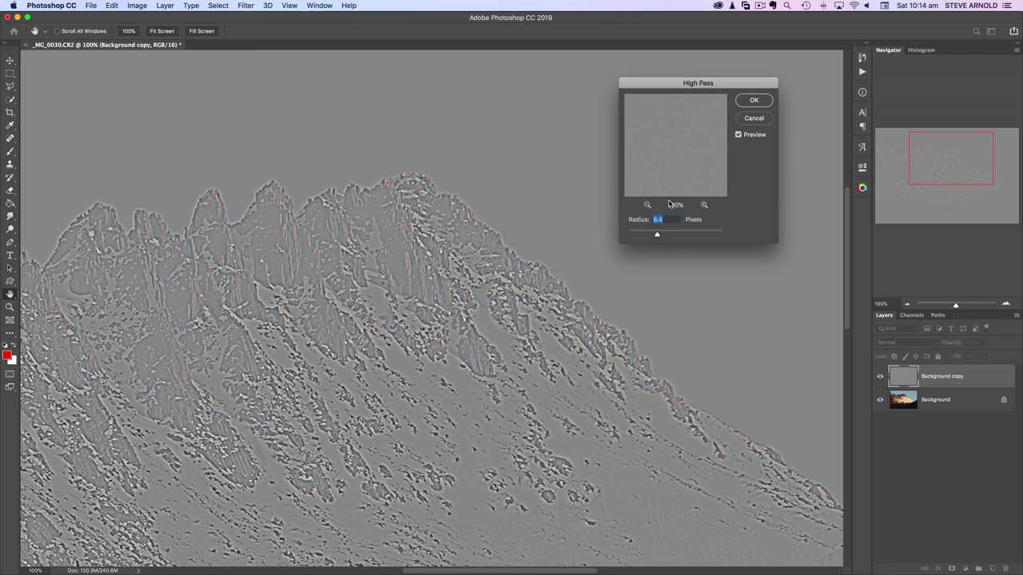
click(760, 102)
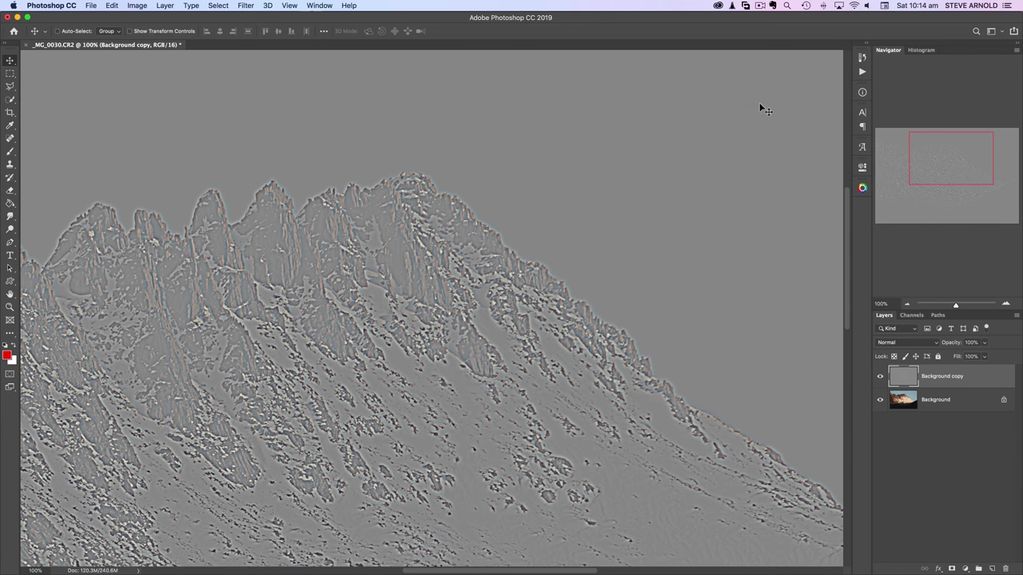
Step: Set Background copy to Overlay blend mode and toggle its visibility to compare sharpening
click(898, 344)
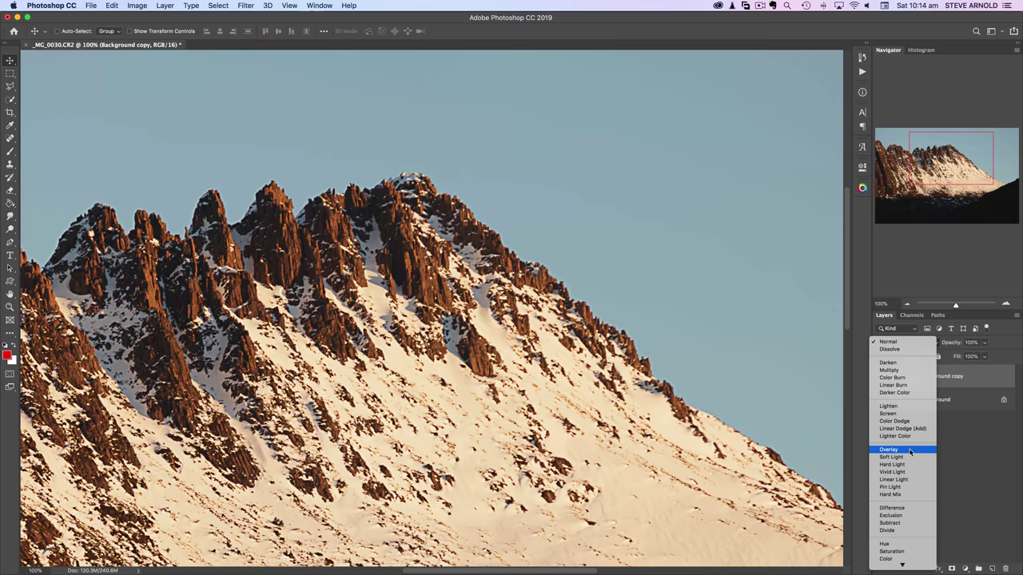
click(909, 450)
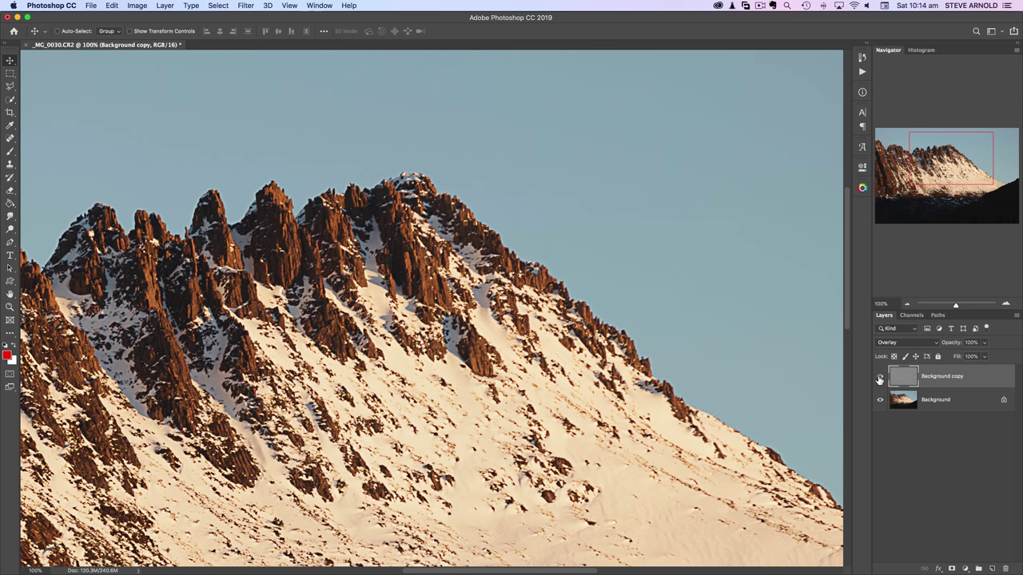
click(879, 378)
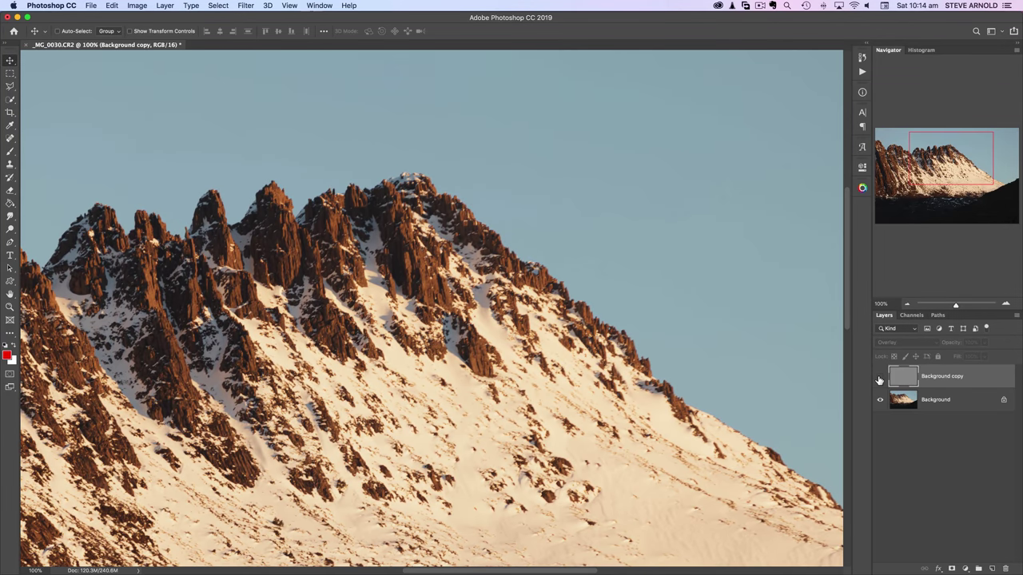
click(879, 378)
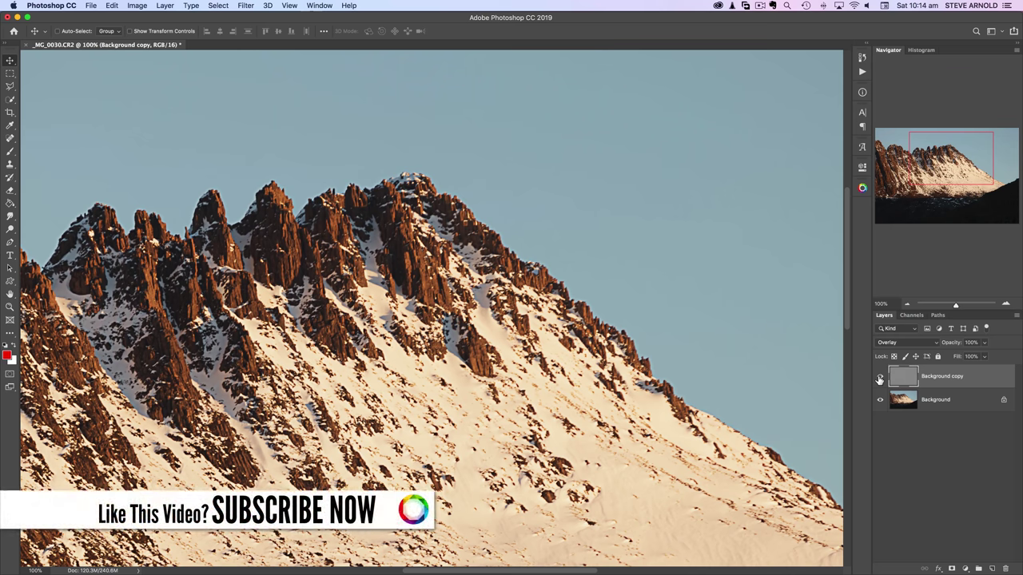
click(880, 378)
click(880, 378)
click(880, 378)
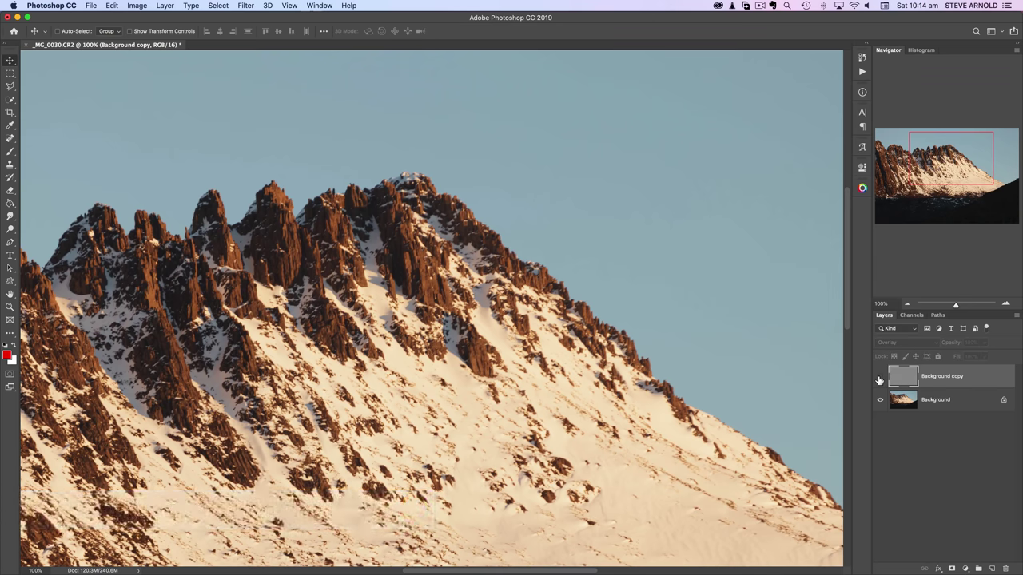
click(879, 379)
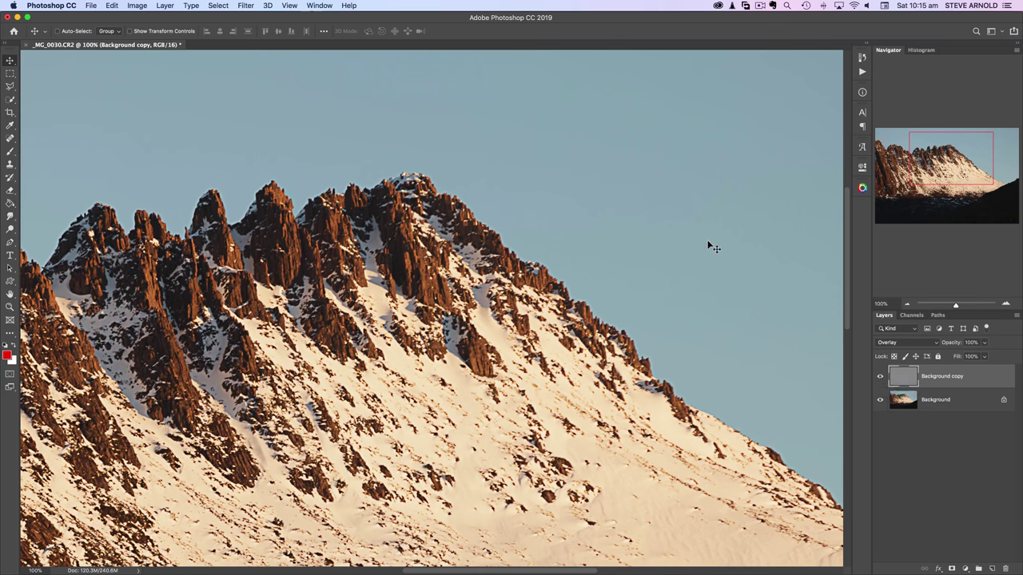
click(910, 343)
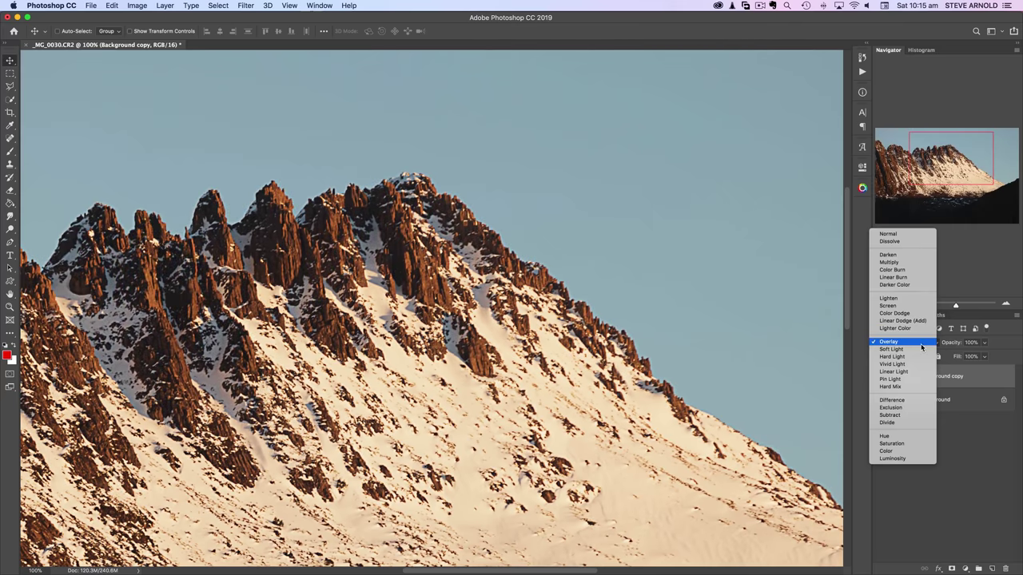
click(921, 343)
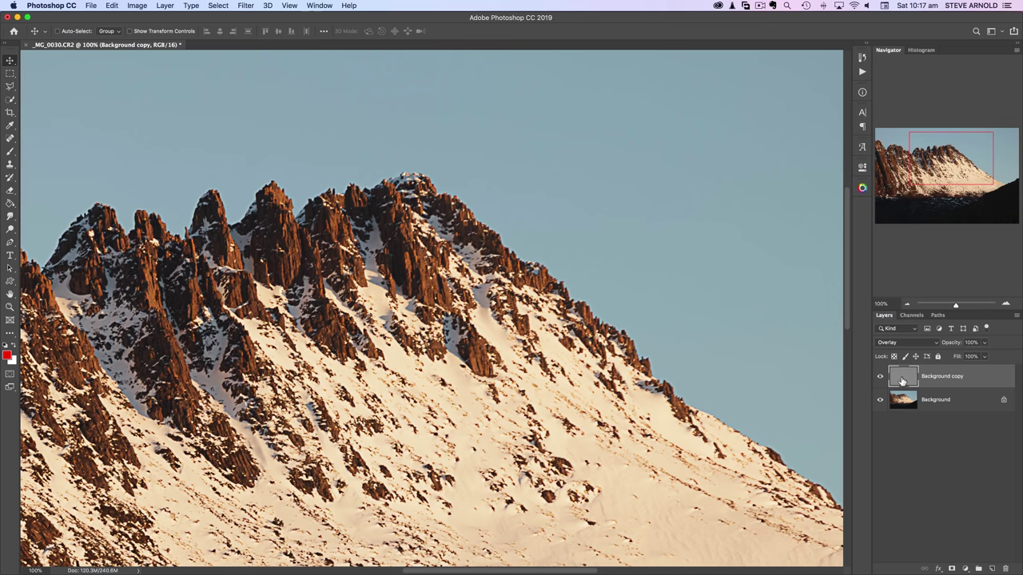
Step: In Channels, load a luminosity selection, save it as Alpha 1, and view Alpha 1 alone
click(912, 317)
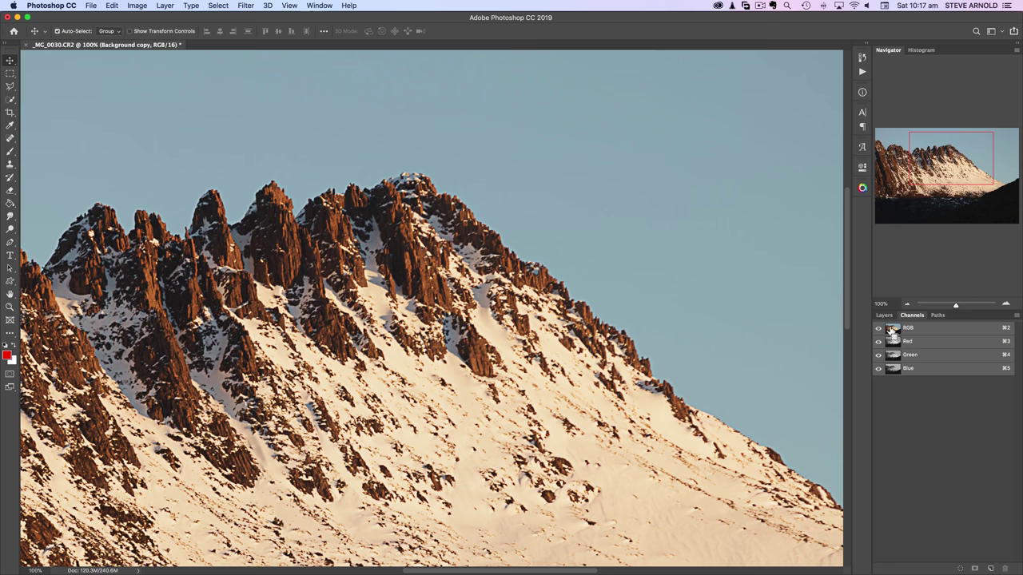
super+click(891, 330)
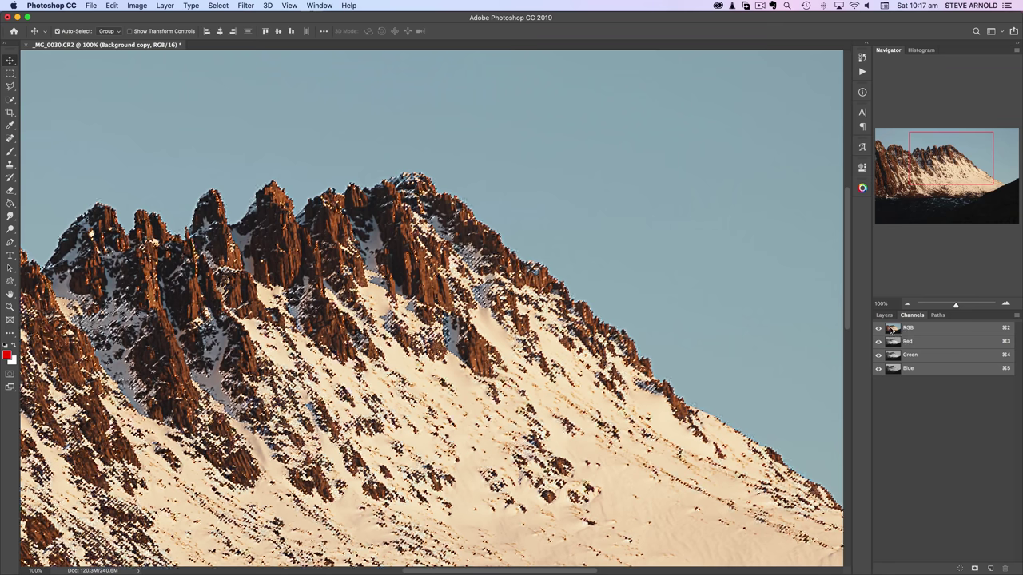
click(975, 568)
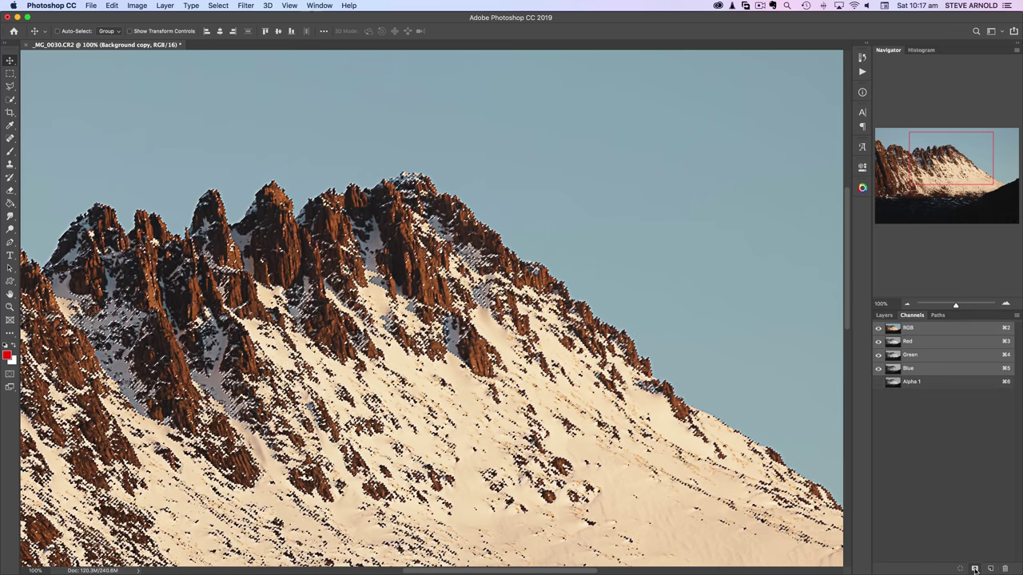
click(895, 383)
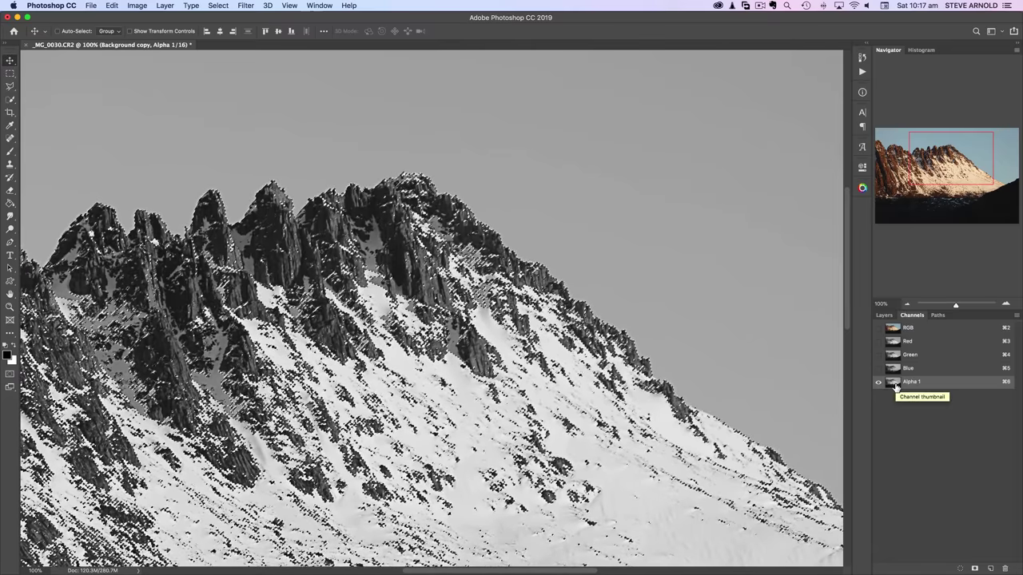
Step: Deselect, invert the Alpha 1 channel, and Cmd-click it to load it as a selection
key(super+d)
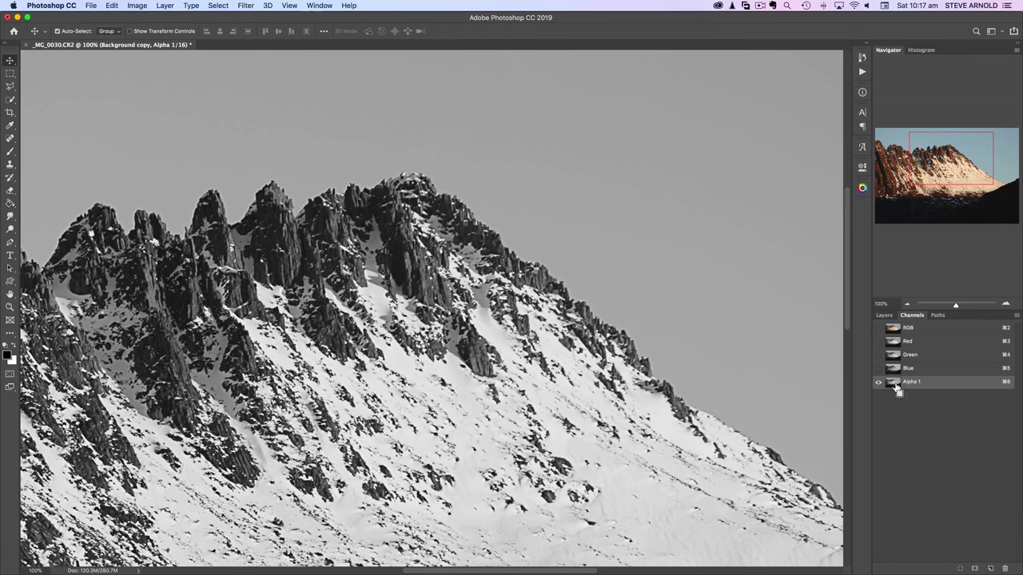
key(super+i)
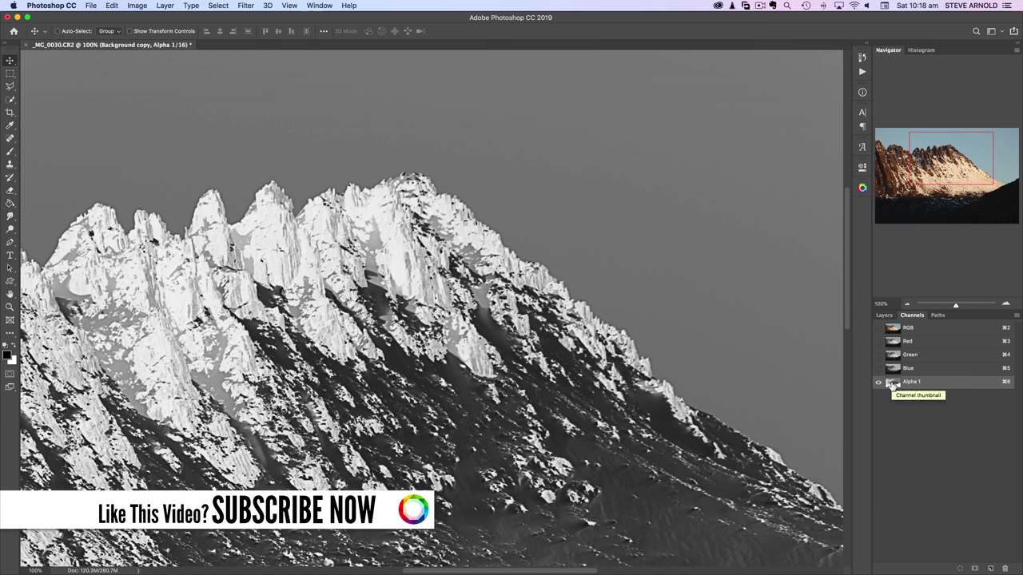
key(super)
super+click(893, 385)
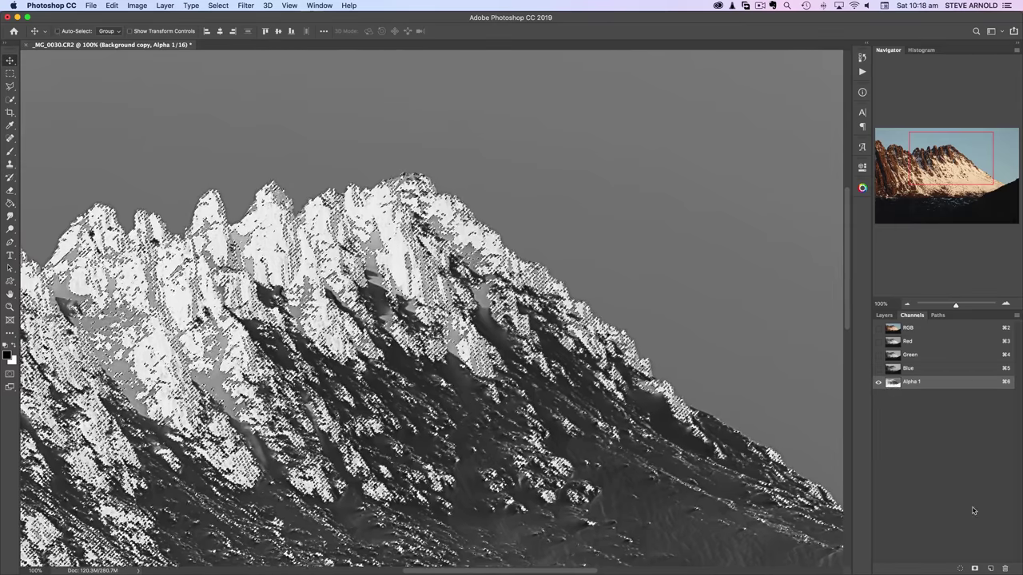
Step: Save the loaded selection as the Alpha 2 channel, deselect, and view Alpha 2 alone
click(974, 570)
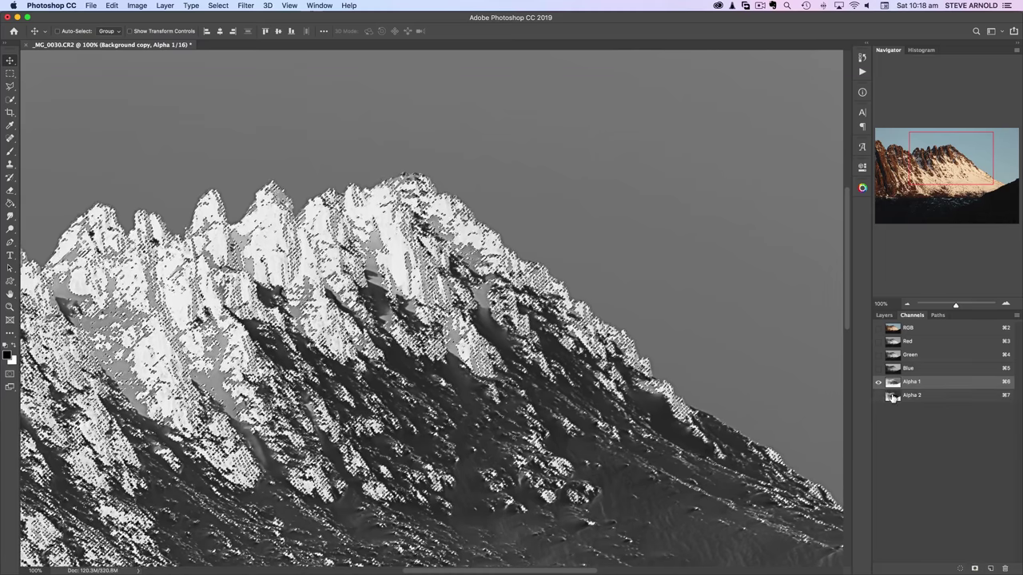
key(super+d)
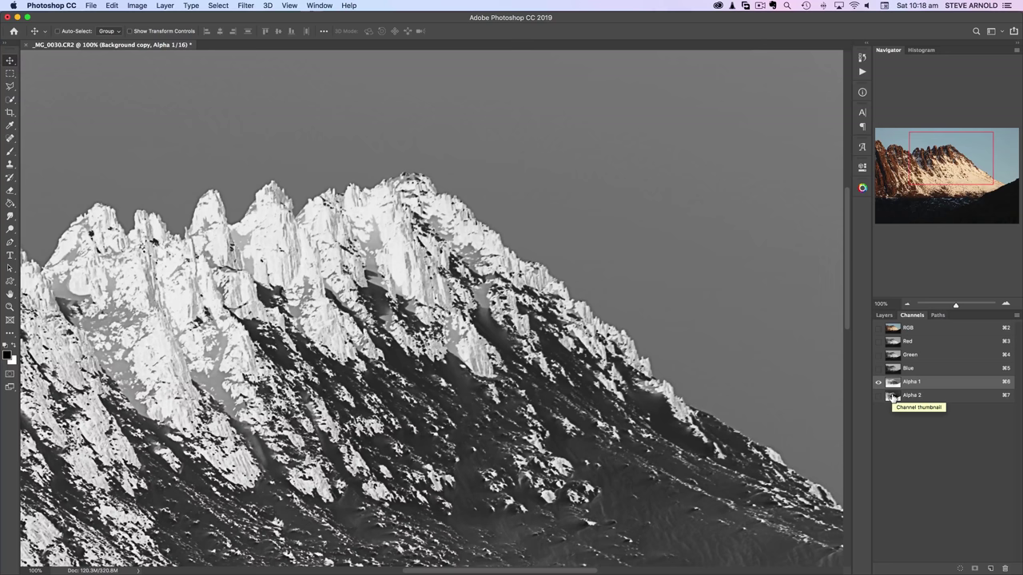
click(893, 397)
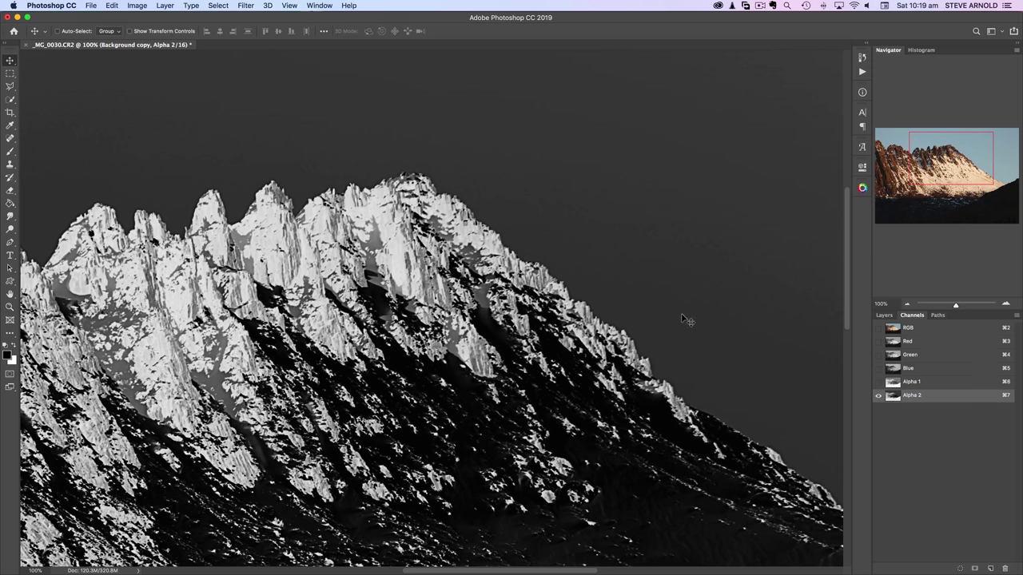
Step: Load Alpha 2 as a selection, then return to the RGB composite and the Layers panel
super+click(892, 396)
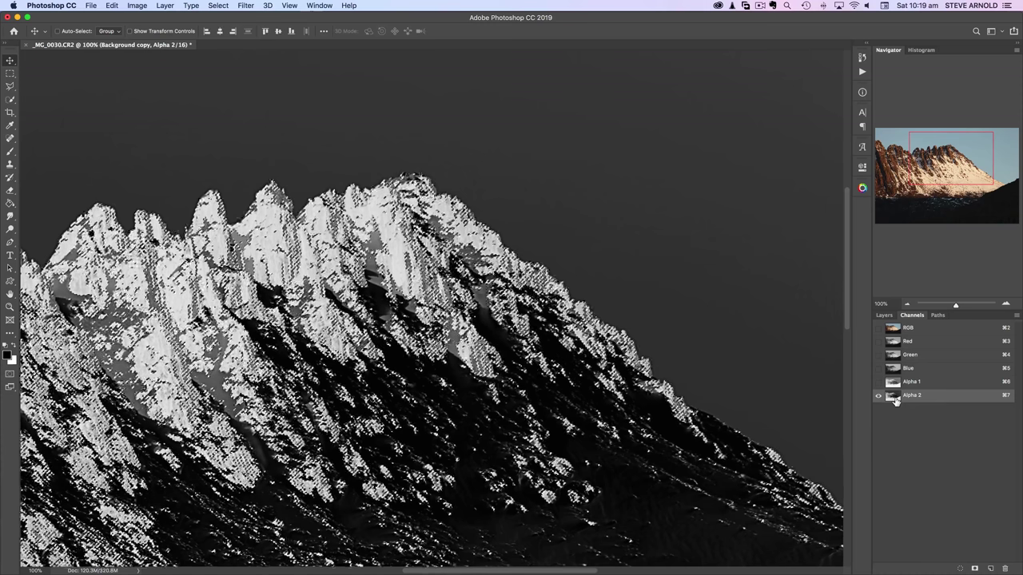
click(899, 329)
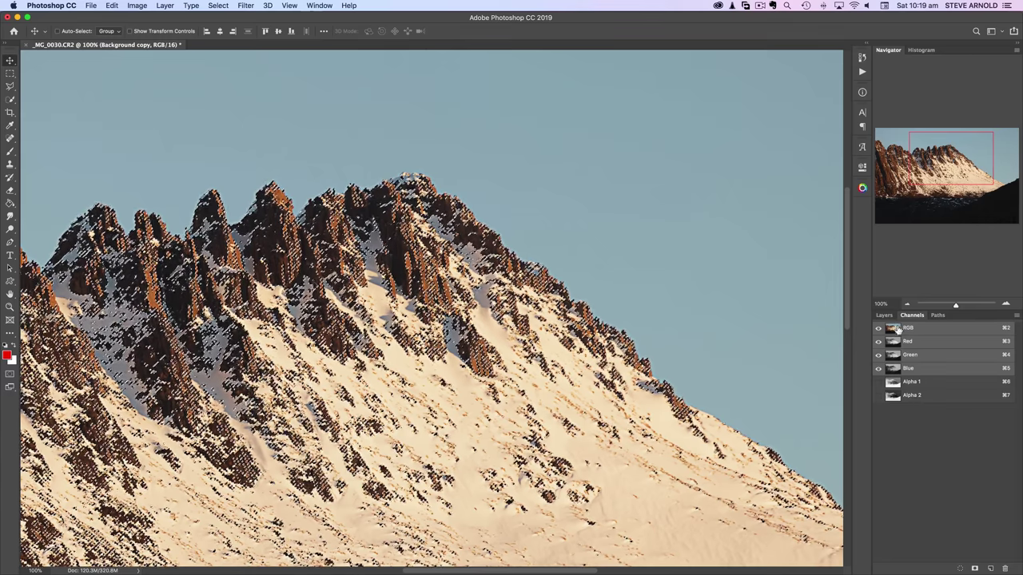
click(887, 317)
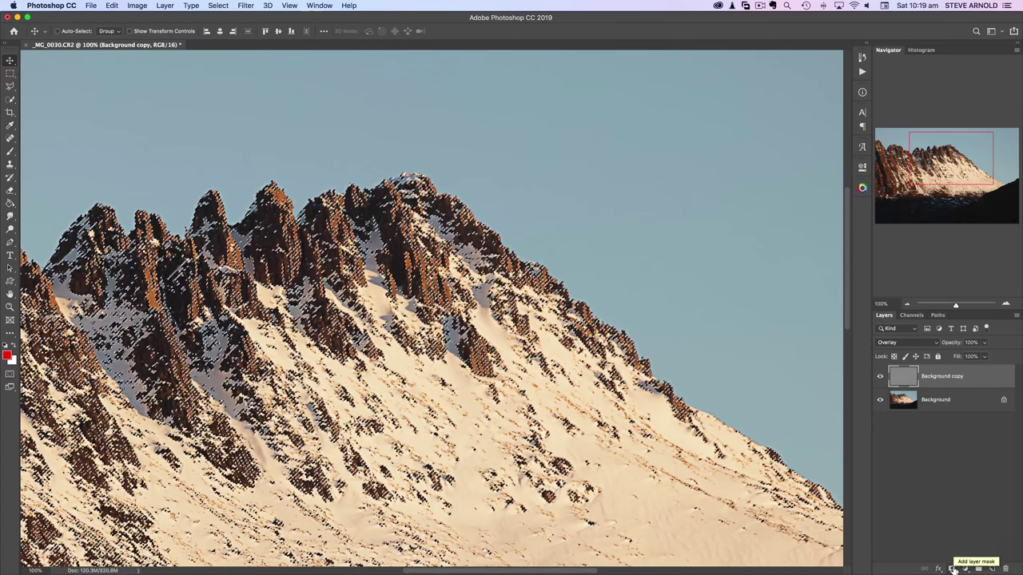
Step: Add a layer mask from the Alpha 2 selection to Background copy, toggling it to compare
click(953, 569)
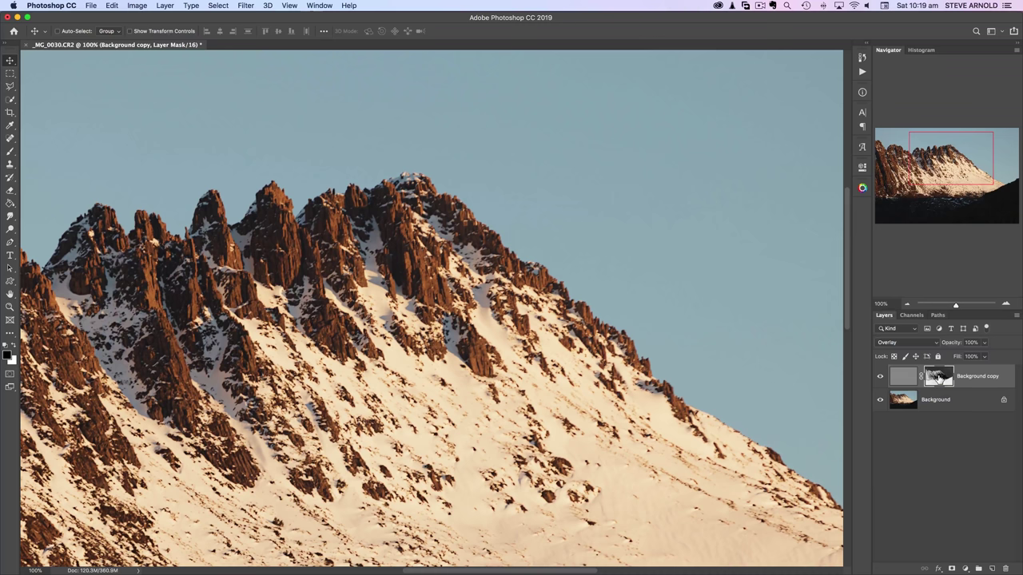
shift+click(939, 377)
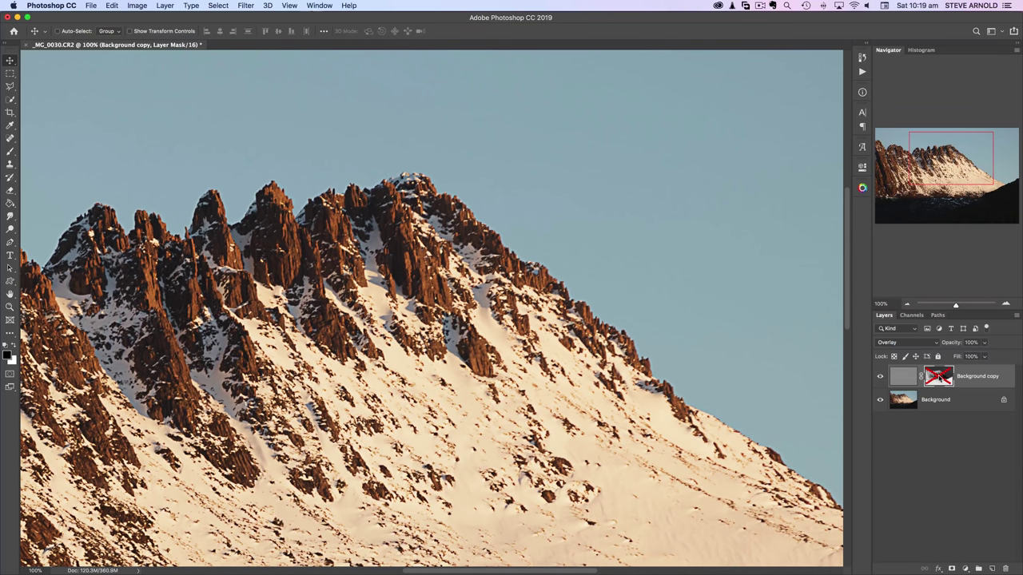
shift+click(938, 377)
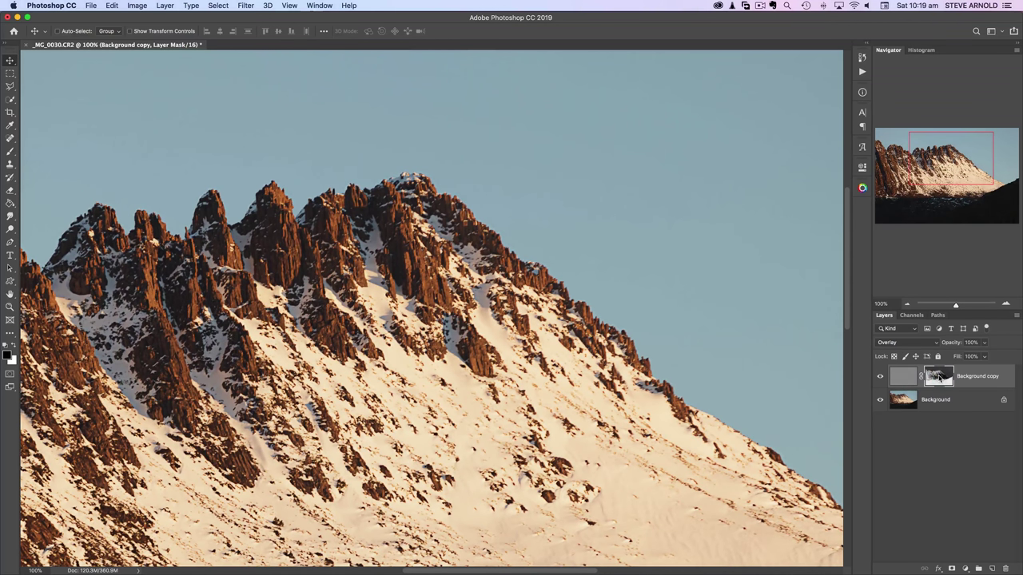
shift+click(940, 378)
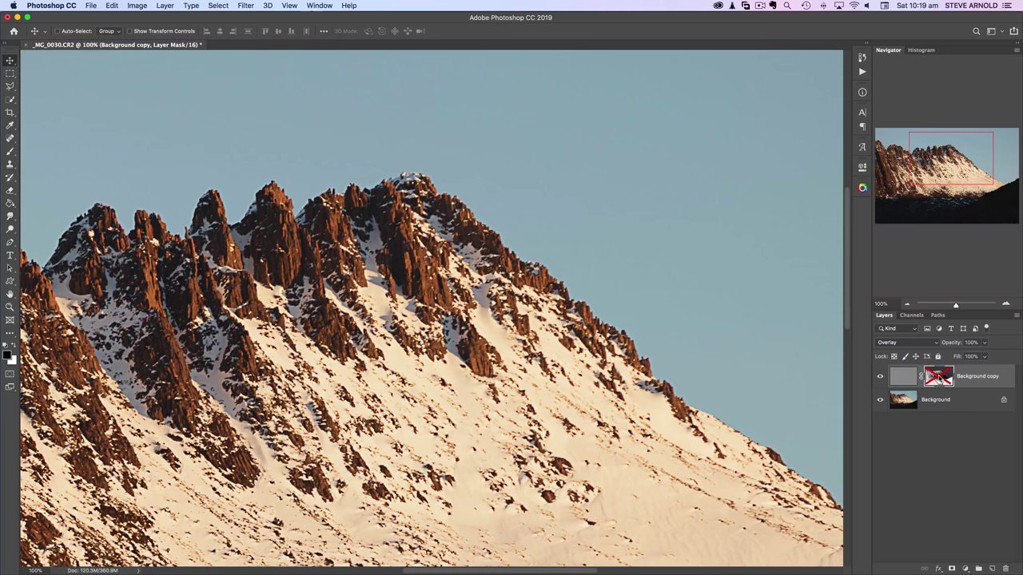
shift+click(938, 377)
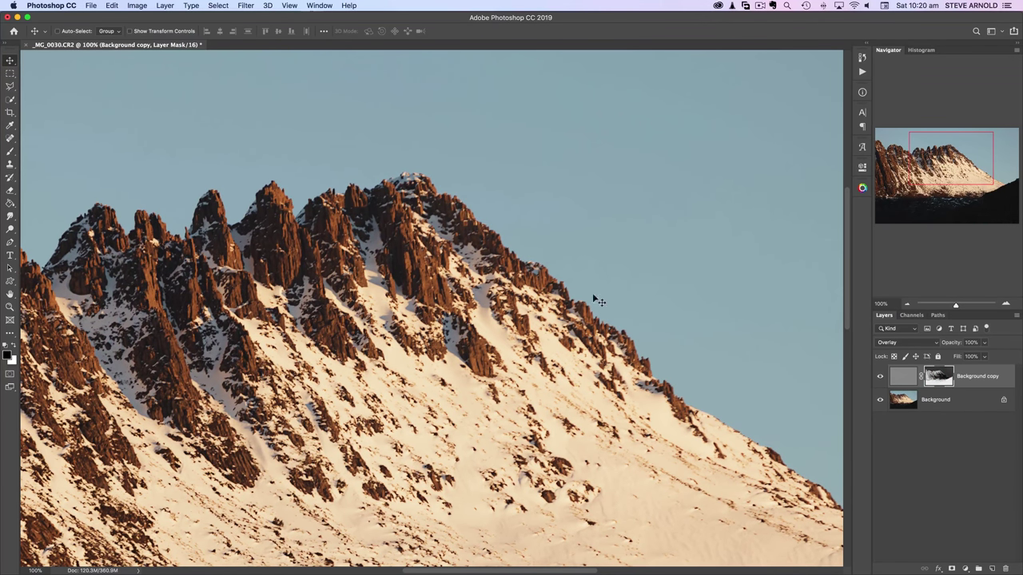
shift+click(936, 379)
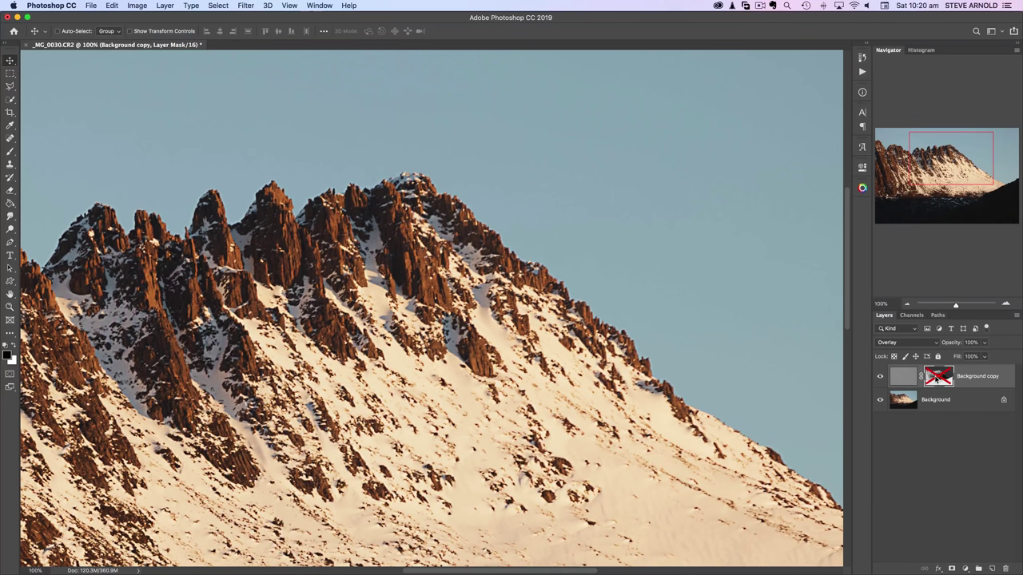
shift+click(937, 379)
shift+click(936, 378)
shift+click(936, 379)
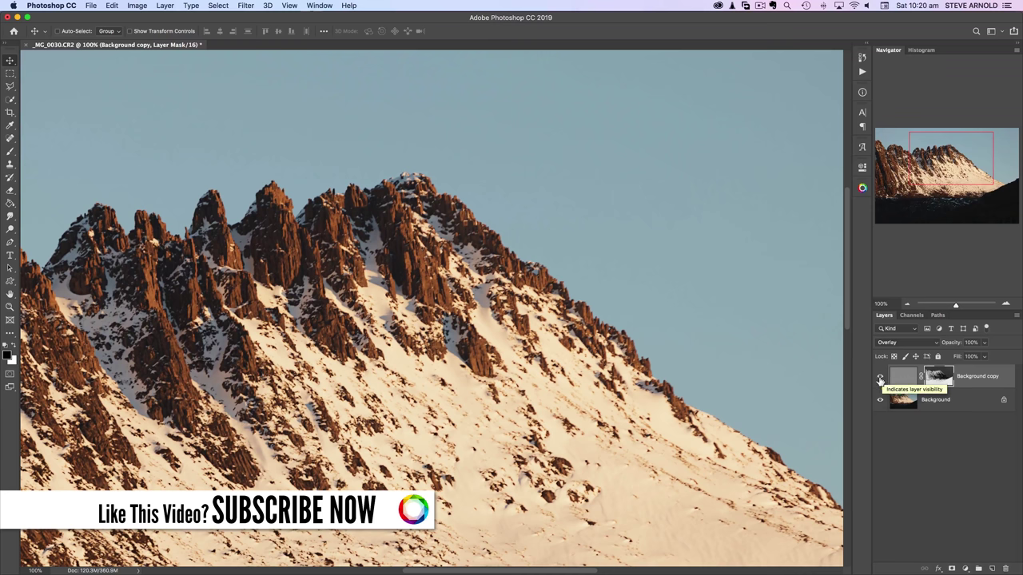
click(880, 379)
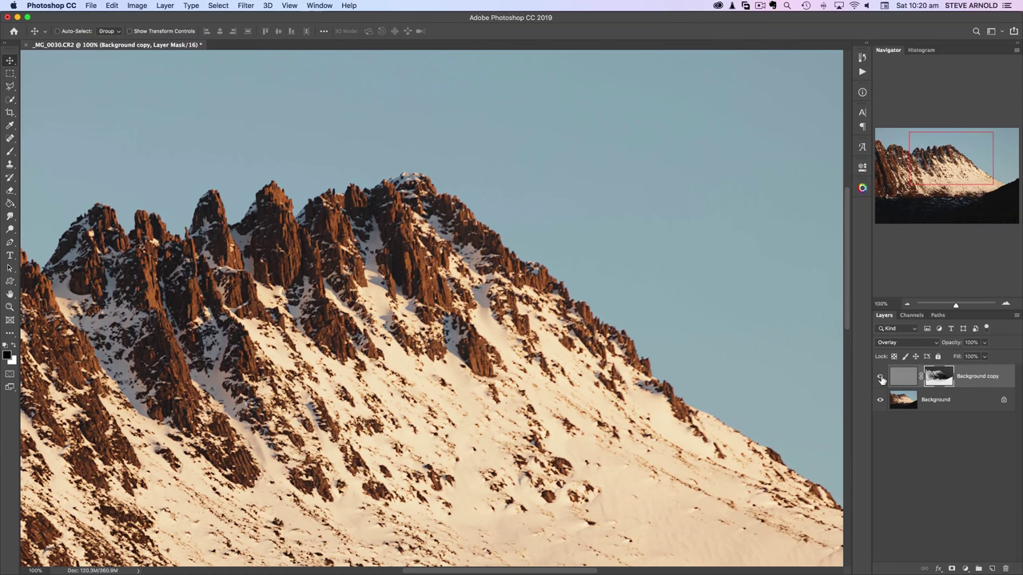
click(881, 378)
click(881, 378)
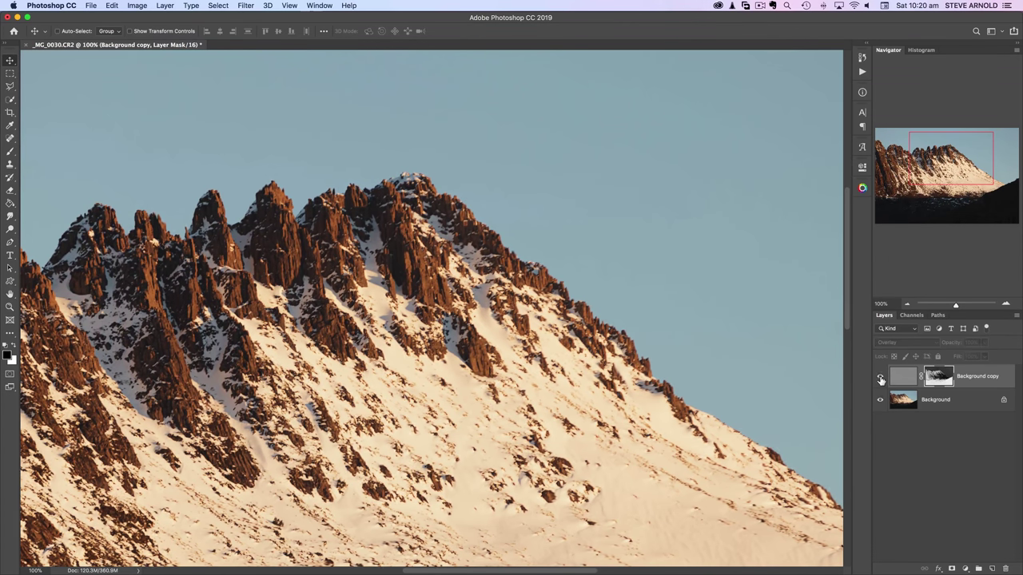
click(881, 378)
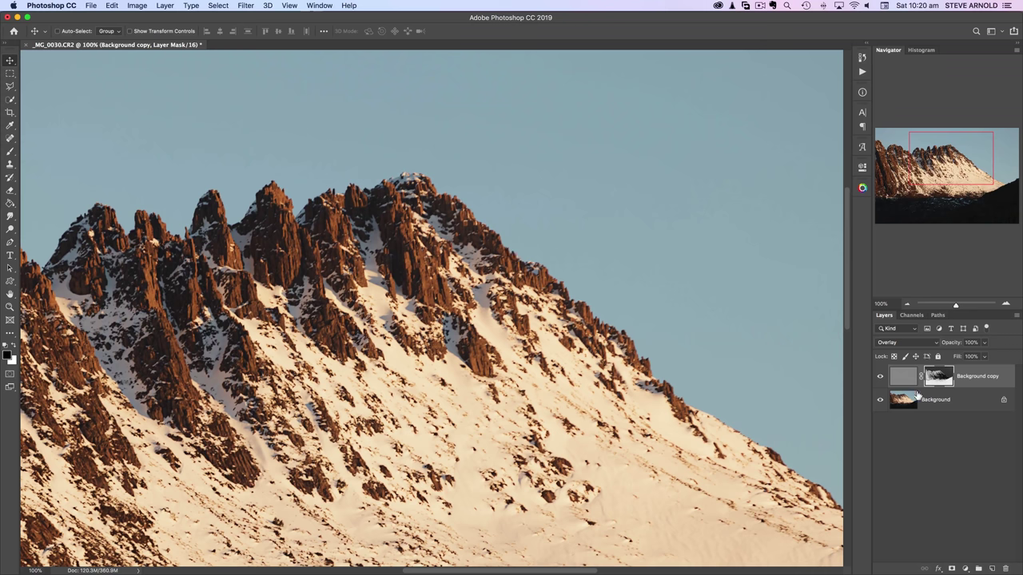
click(880, 377)
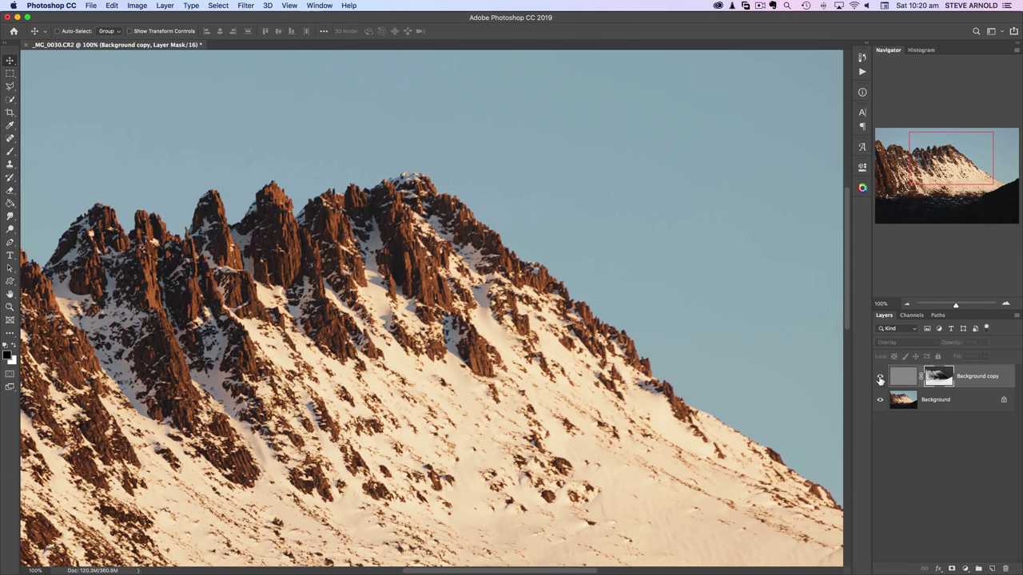
click(880, 378)
click(881, 377)
click(880, 377)
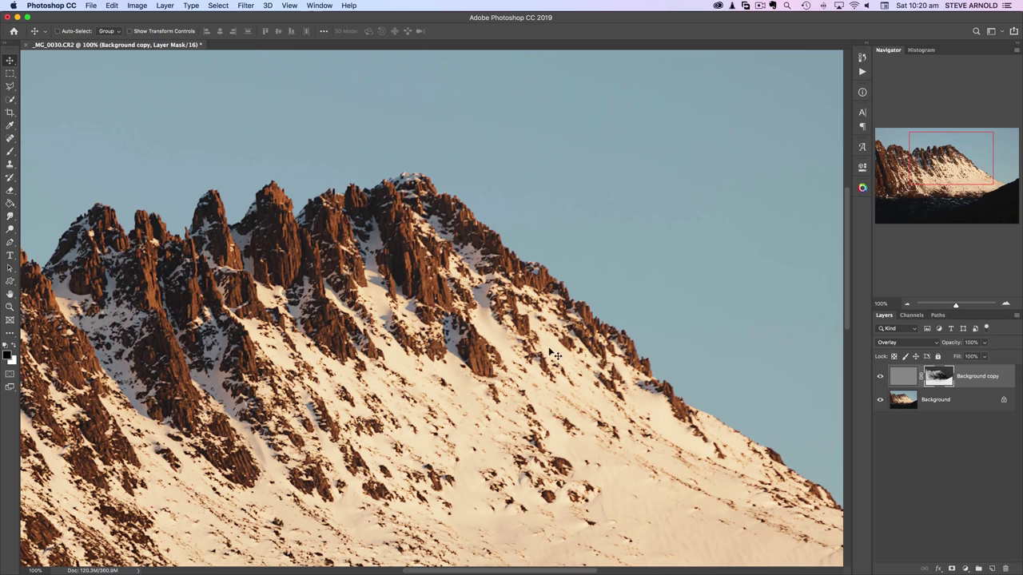
click(880, 378)
click(880, 379)
drag(901, 380, 992, 569)
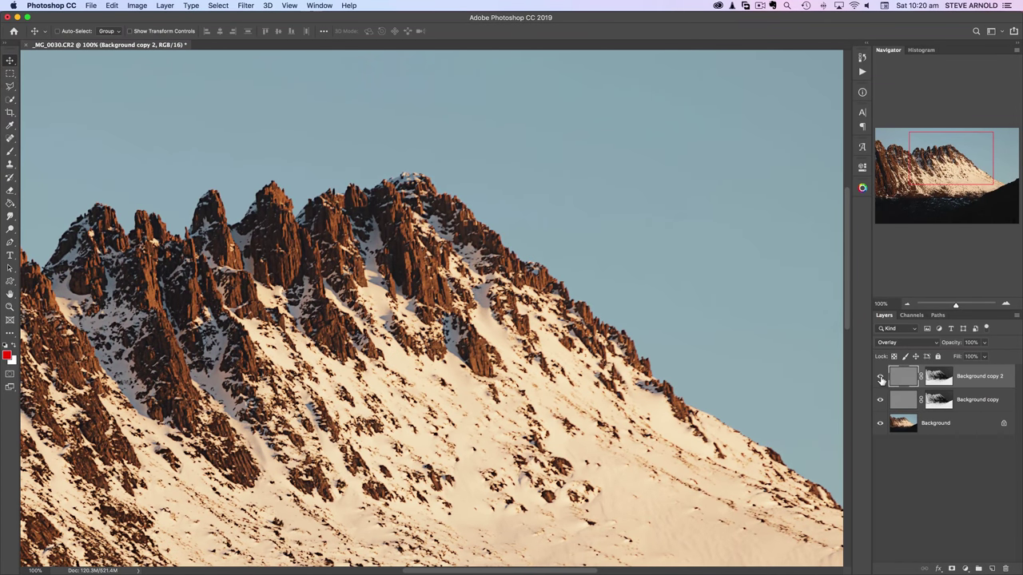
click(880, 377)
click(880, 377)
click(880, 375)
click(879, 399)
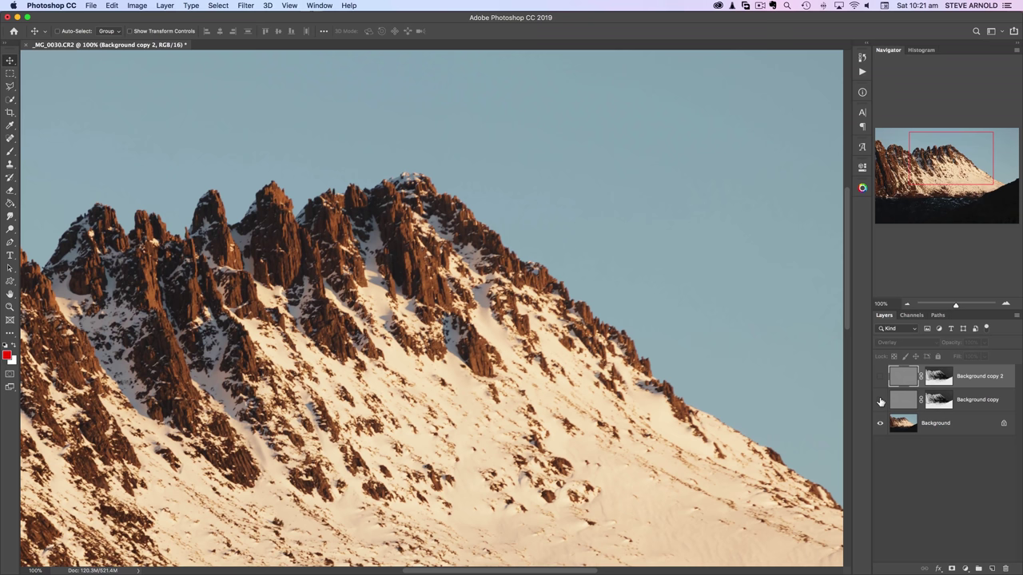
click(880, 399)
click(880, 376)
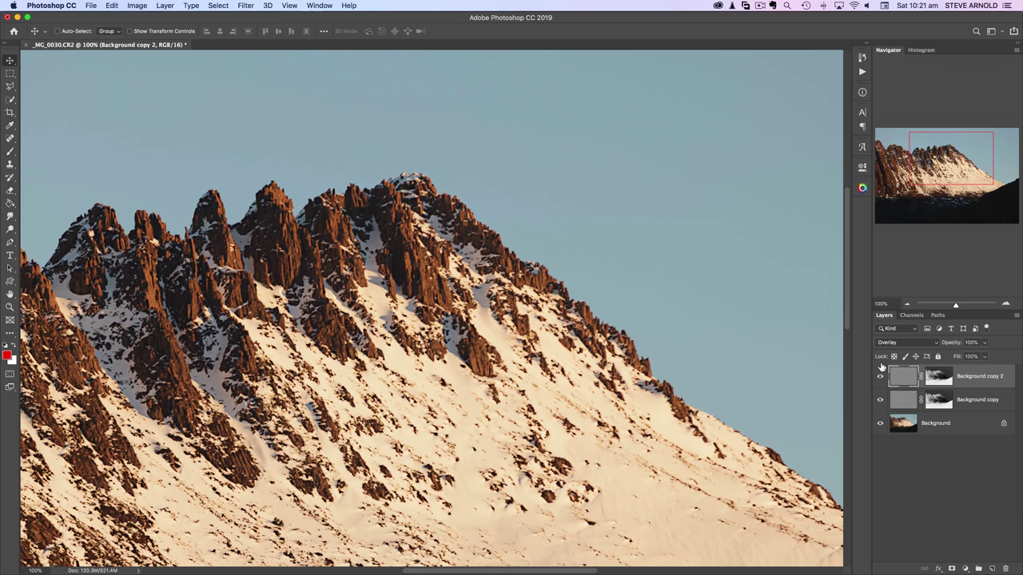
click(899, 399)
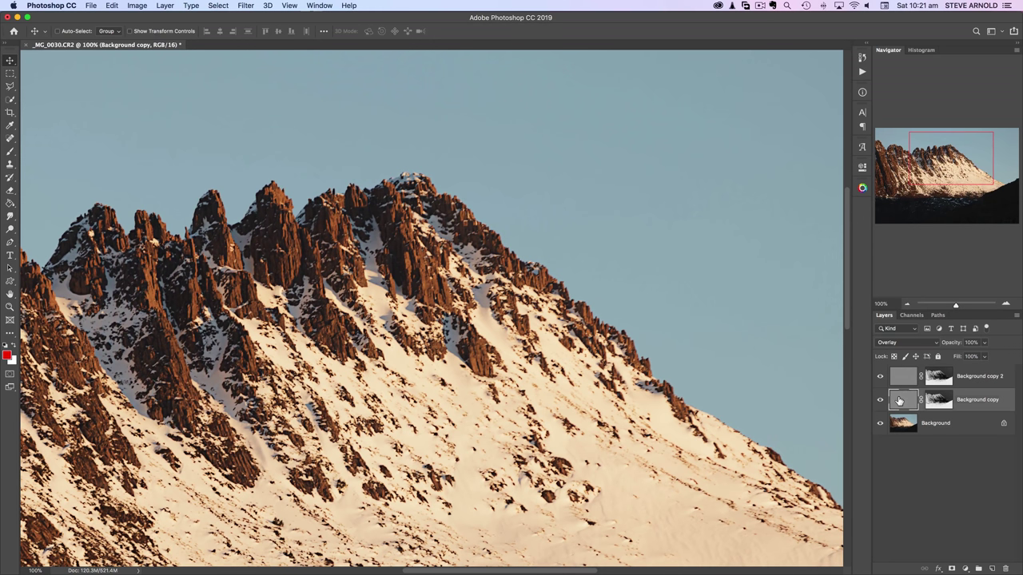
click(908, 376)
shift+click(907, 403)
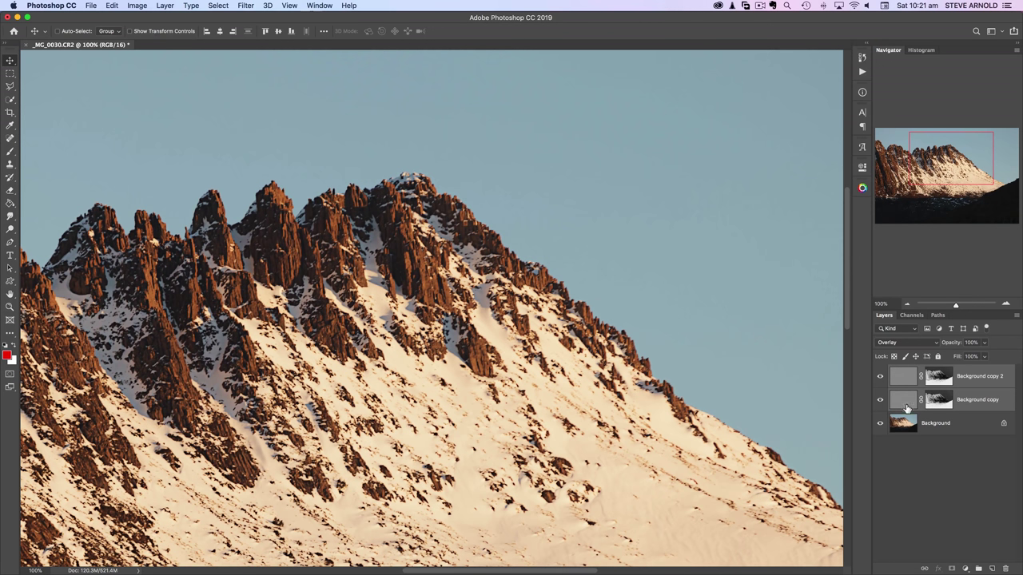
click(919, 449)
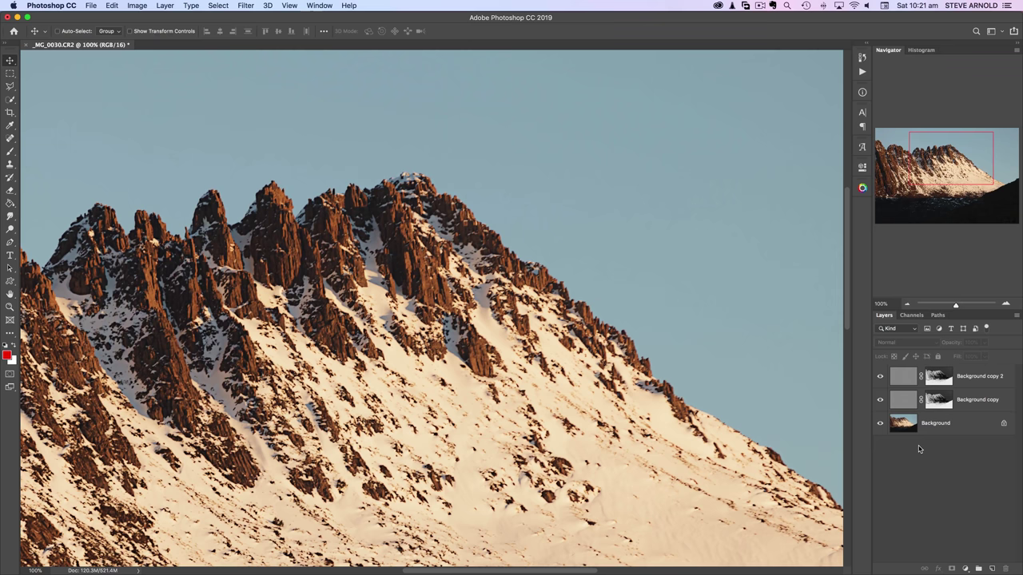
Step: Open the PPM Luminosity Masking panel and delete Background copy and Background copy 2
click(863, 189)
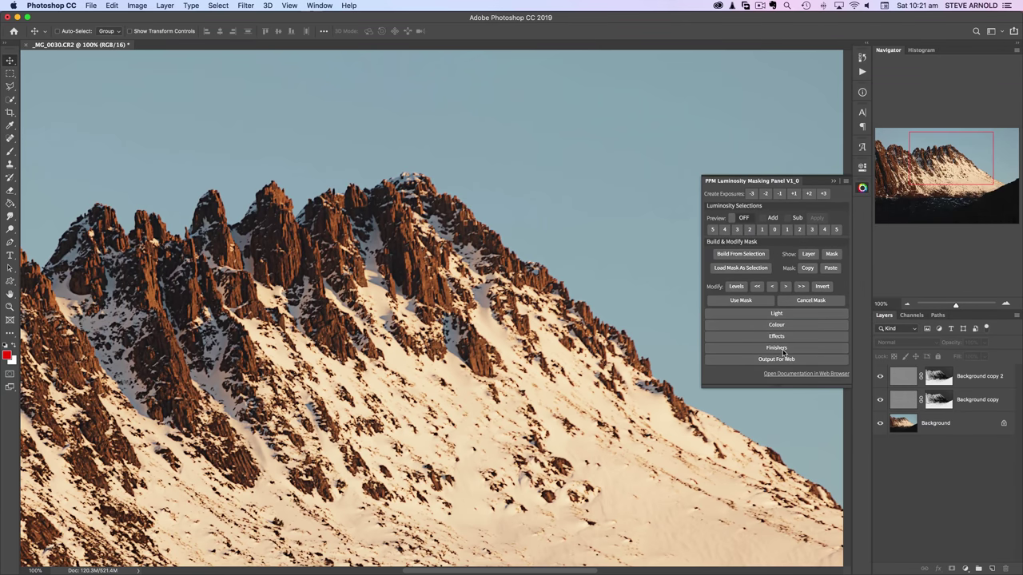
click(906, 384)
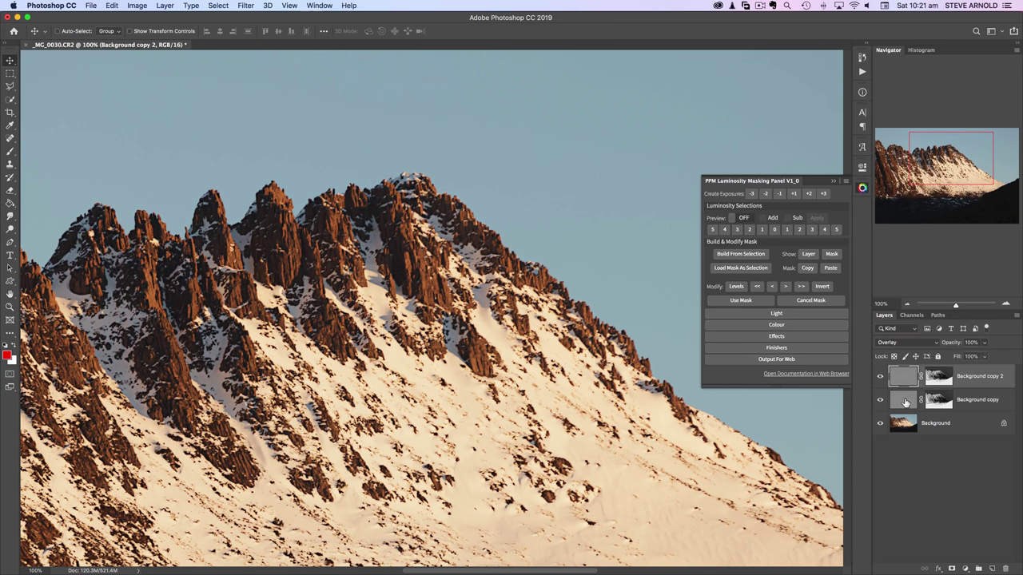
shift+click(905, 402)
drag(901, 379, 1005, 567)
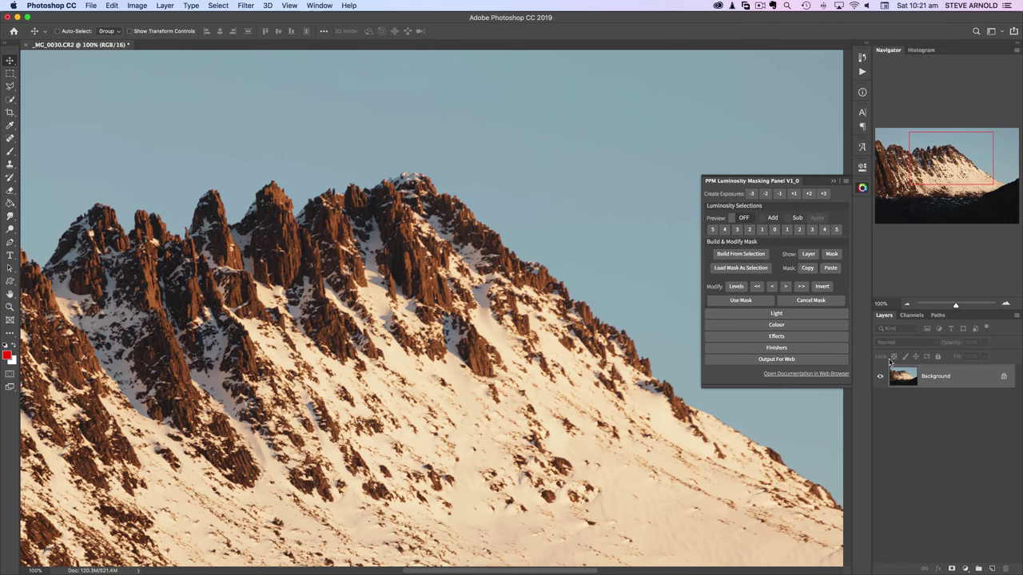
Step: Apply Sharpening Method 1 from the panel's Finishers section
click(805, 349)
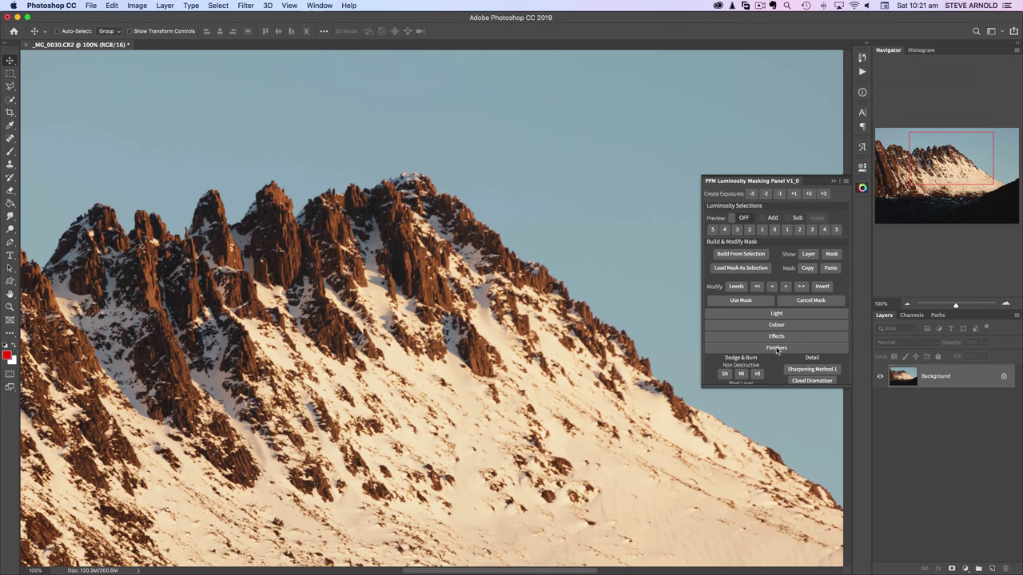
scroll(777, 349, down, 2)
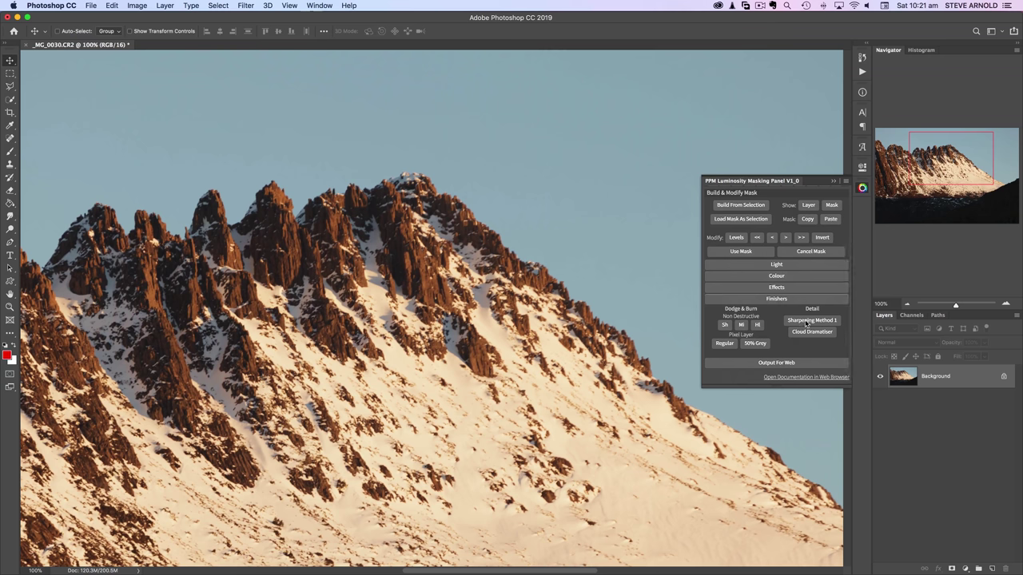
click(806, 323)
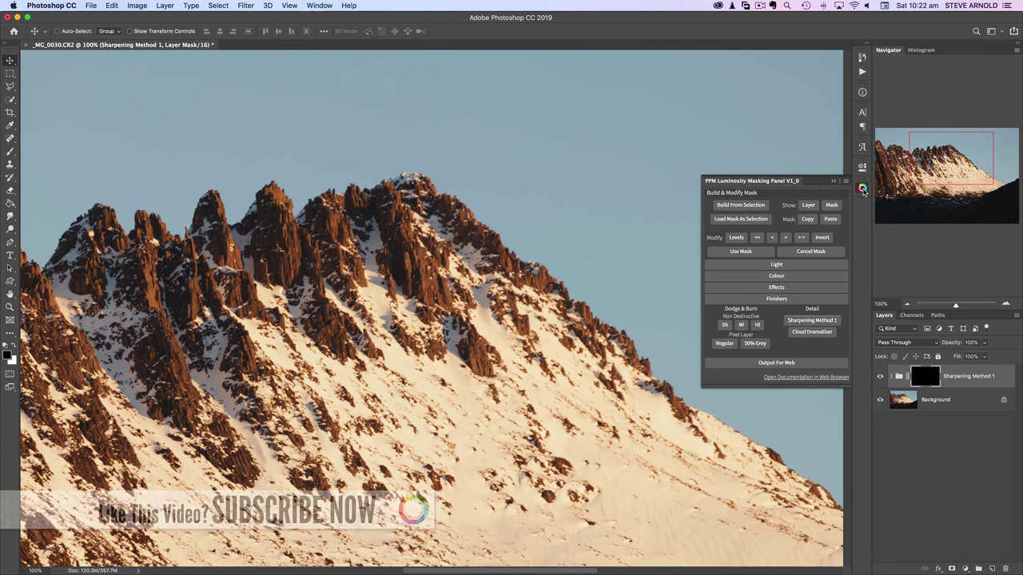
Step: Close the panel and invert the Sharpening Method 1 group's mask to white with Cmd+I
click(862, 188)
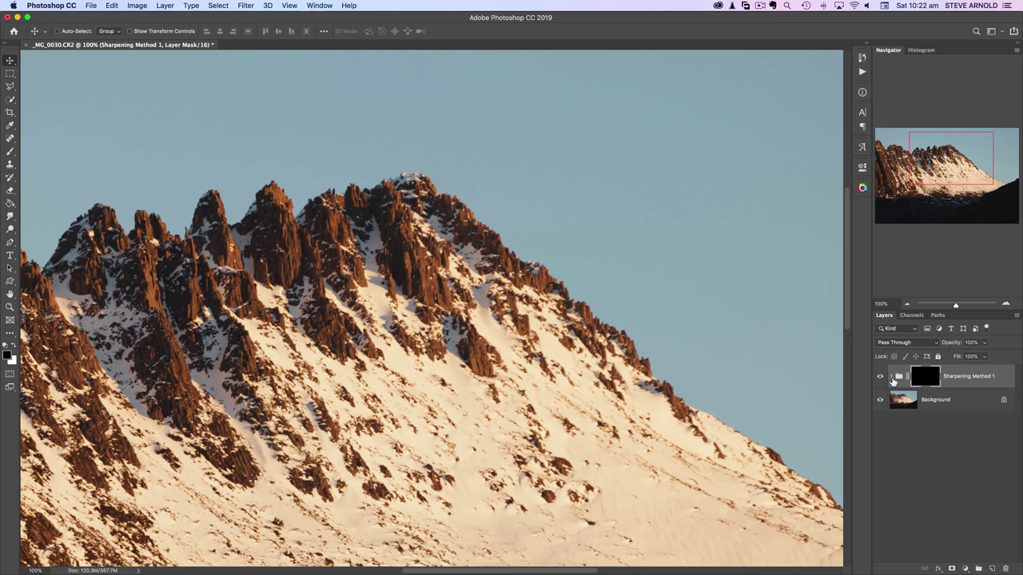
click(893, 377)
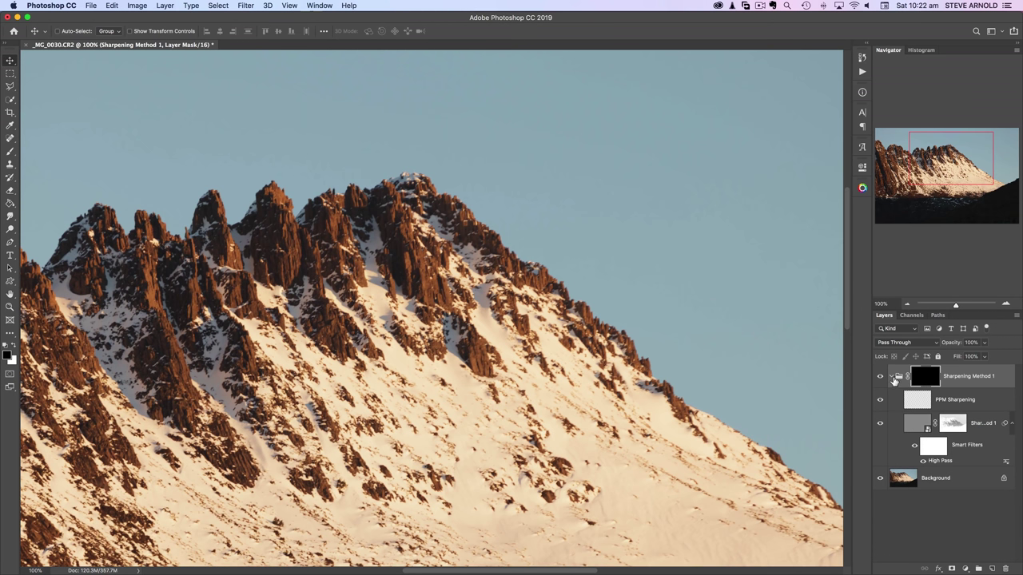
click(894, 377)
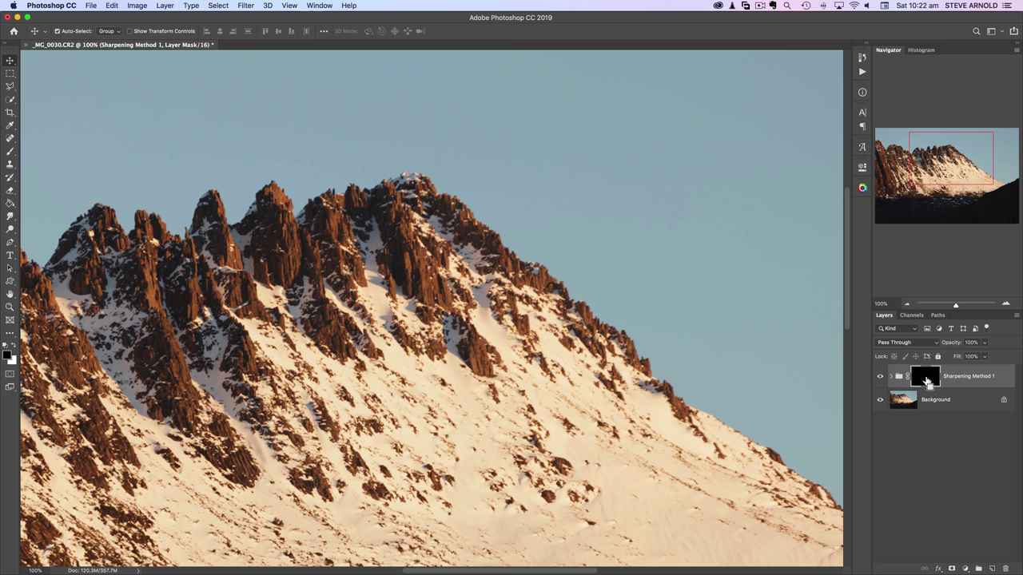
key(super+i)
Step: Toggle the Sharpening Method 1 group on and off repeatedly to compare sharpened and original
click(881, 378)
click(880, 378)
click(880, 378)
click(880, 377)
click(891, 377)
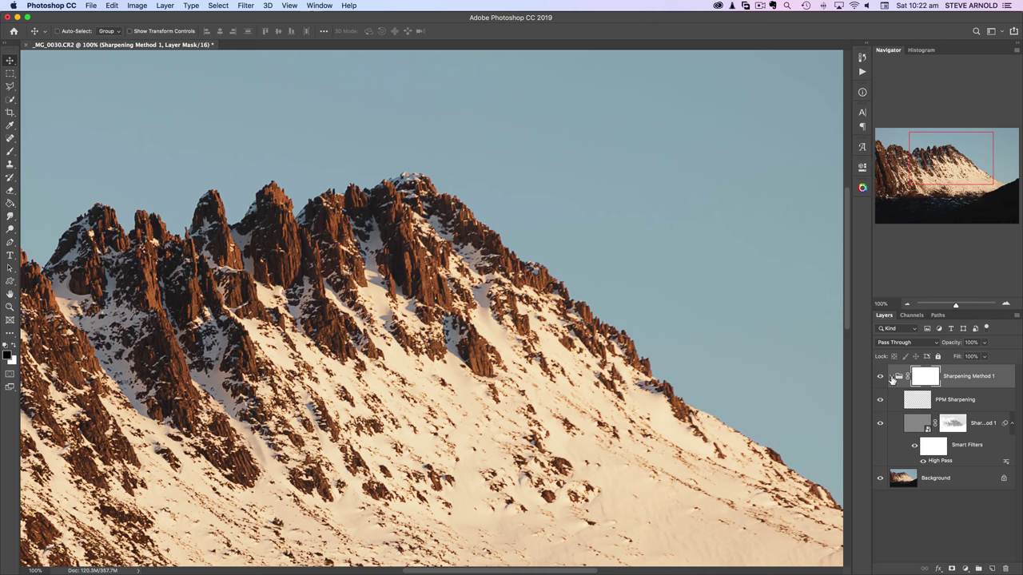
click(891, 377)
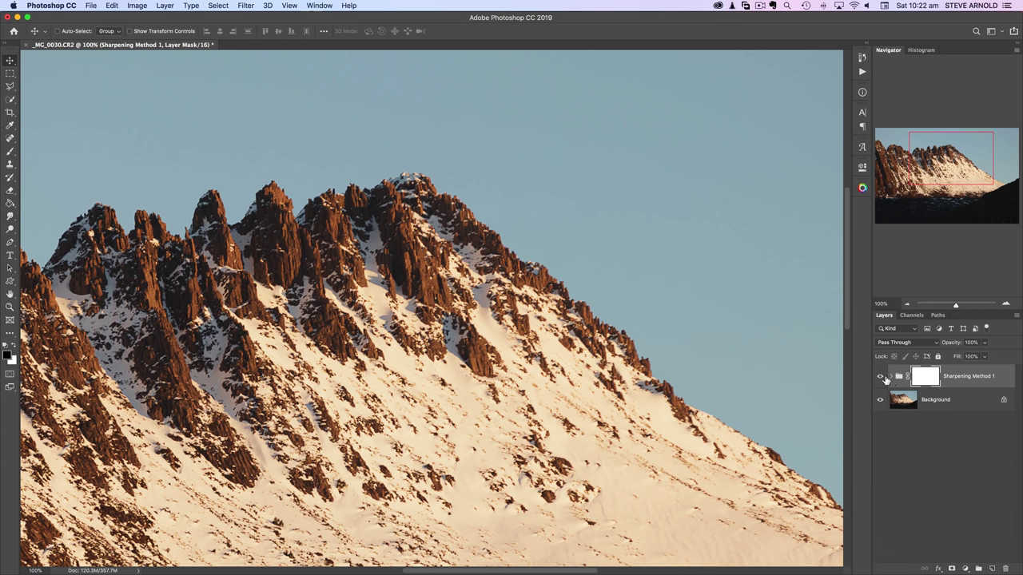
click(880, 377)
click(880, 377)
click(881, 377)
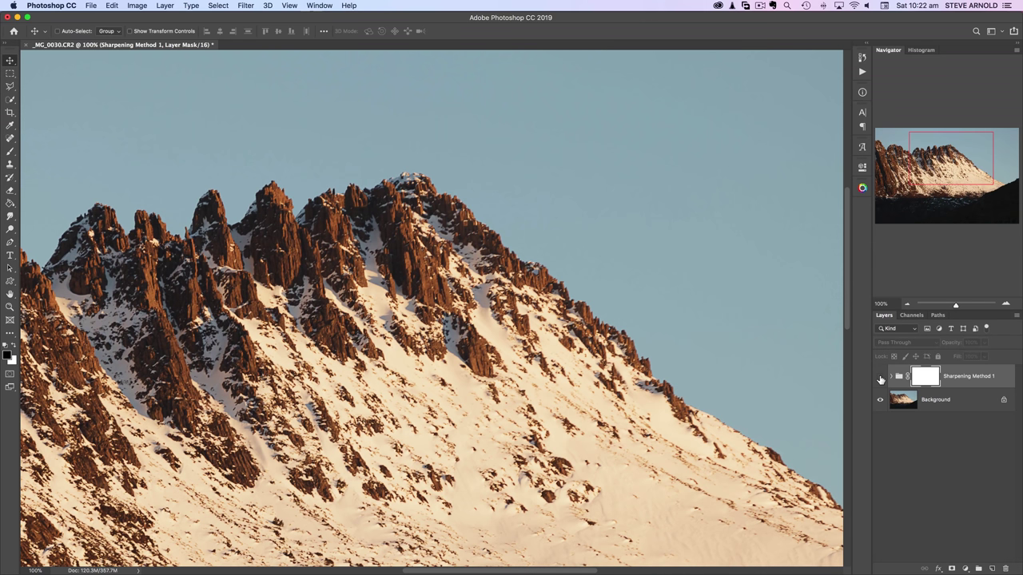
click(880, 377)
click(881, 377)
click(880, 377)
click(880, 377)
click(880, 377)
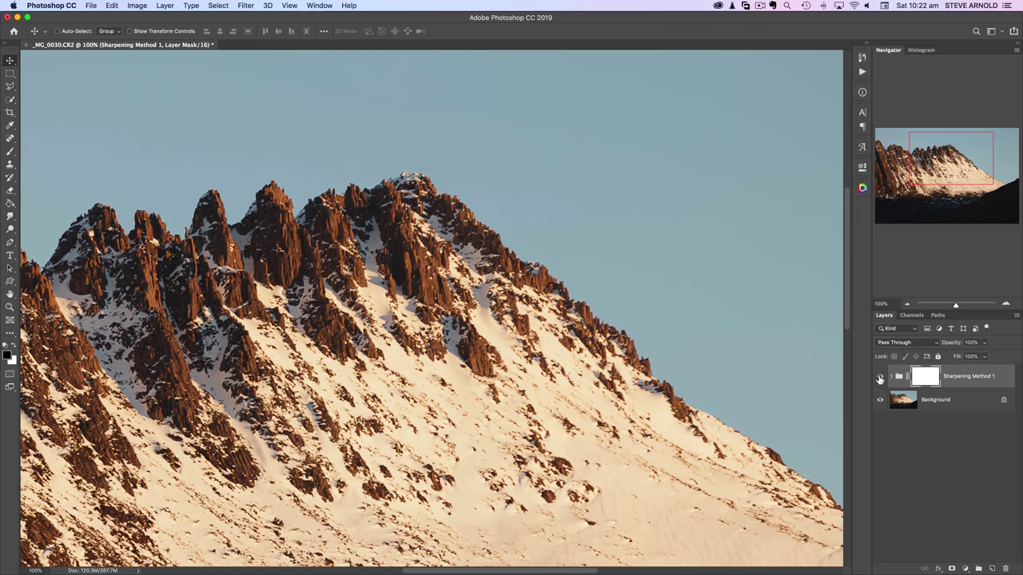
Step: Reopen the PPM Luminosity Masking Panel from the right-hand panel strip
click(862, 188)
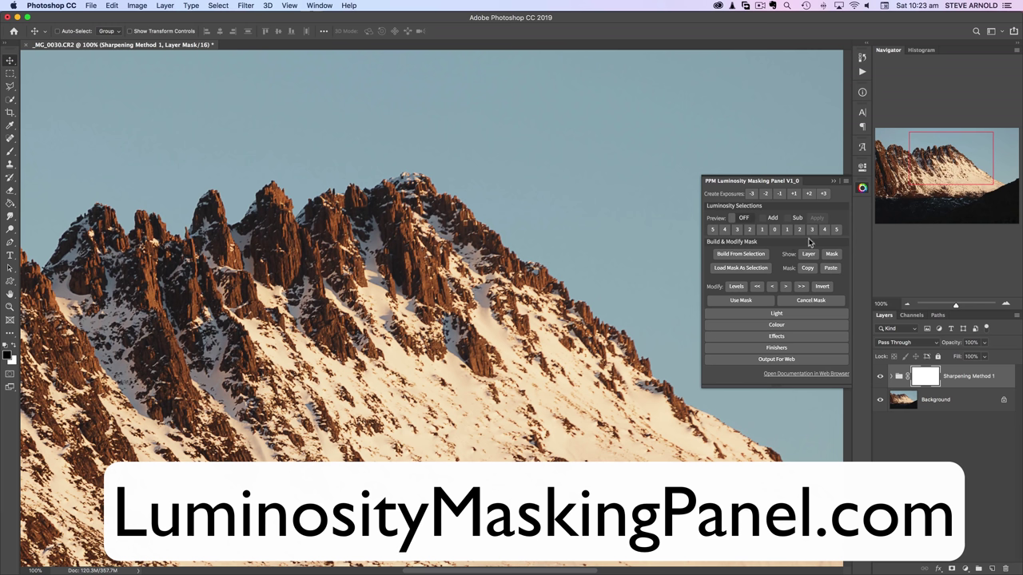
Step: Expand the panel's Light, Colour, Effects and Finishers sections to reveal Sharpening Method 1 and Cloud Dramatiser
click(806, 314)
scroll(809, 324, down, 2)
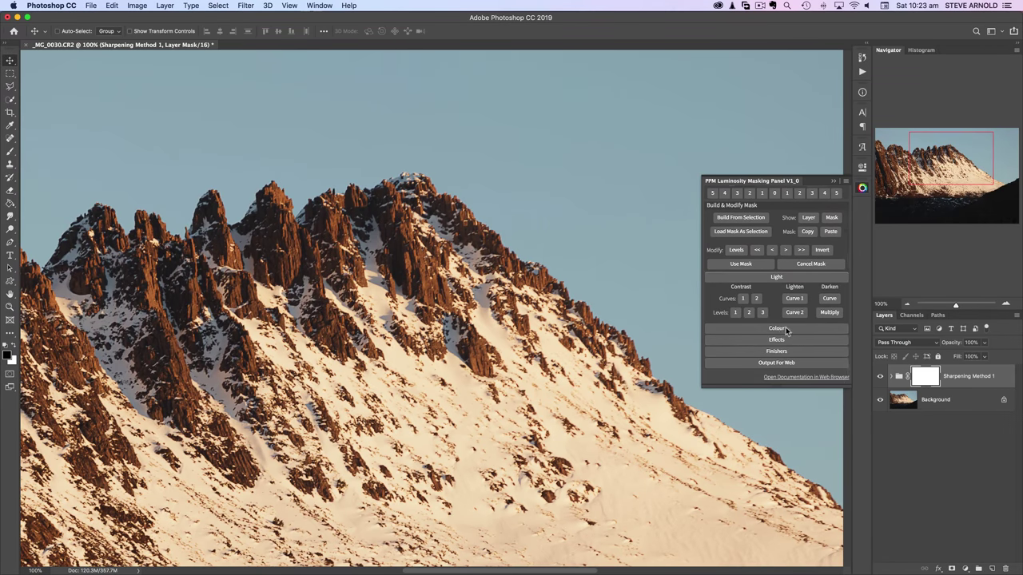
click(787, 330)
click(791, 370)
scroll(805, 331, down, 2)
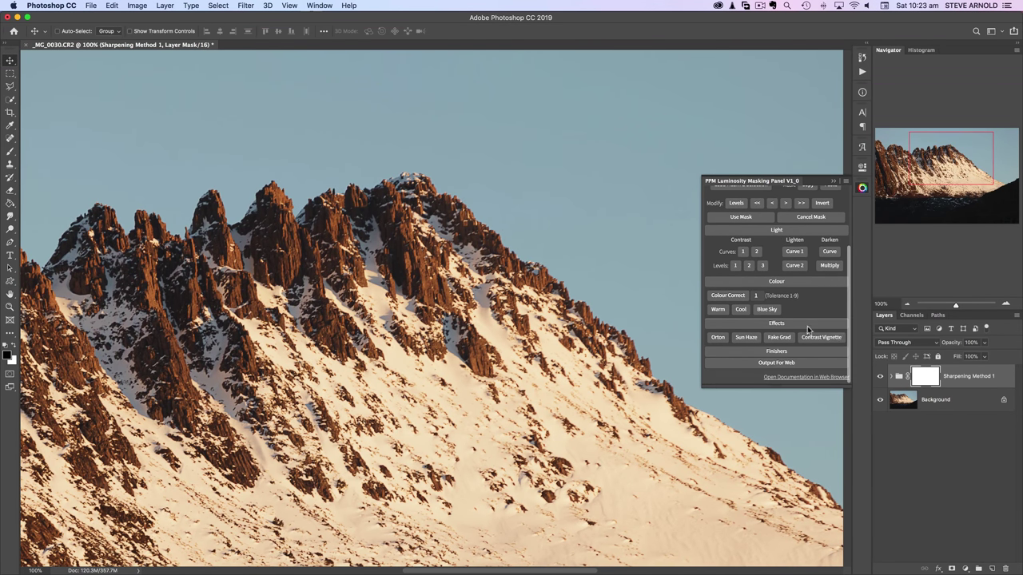
click(794, 352)
scroll(803, 330, down, 3)
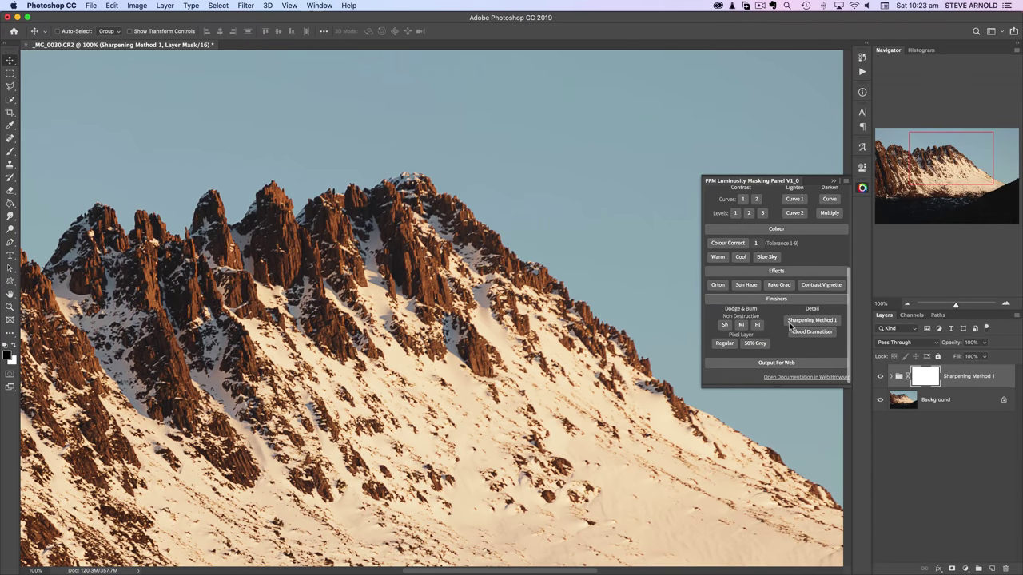